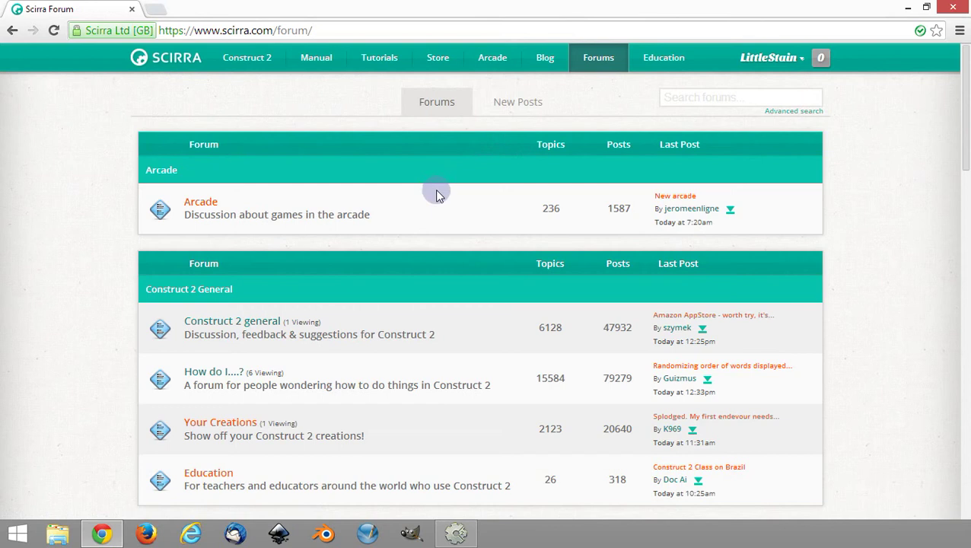
Step: Open the Scirra home page, minimize the browser and switch to Construct 2
click(193, 61)
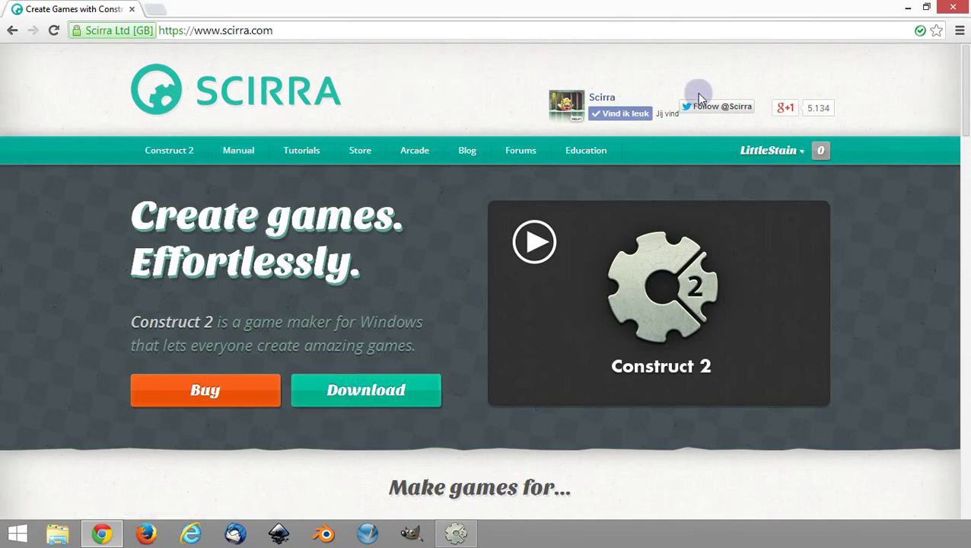
click(907, 11)
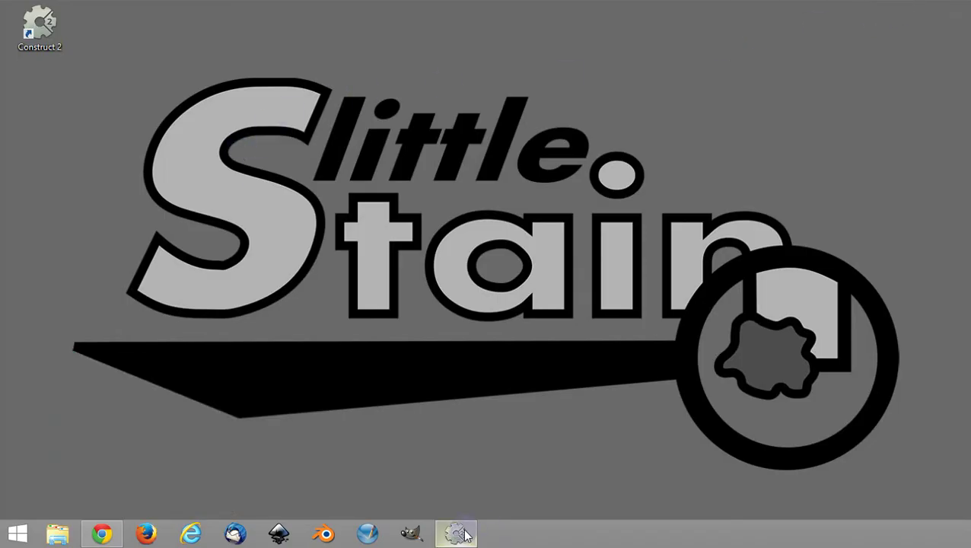
mouse_move(466, 537)
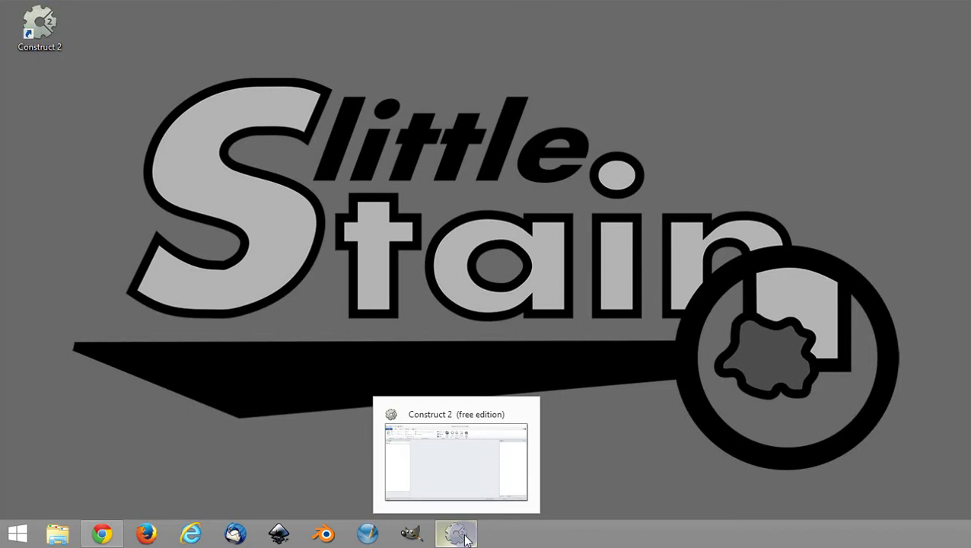
click(466, 537)
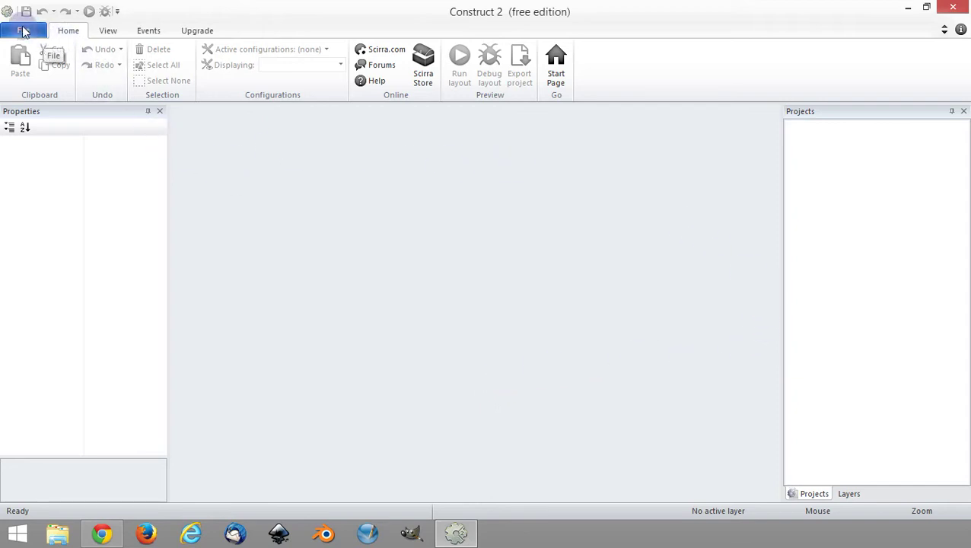
click(108, 32)
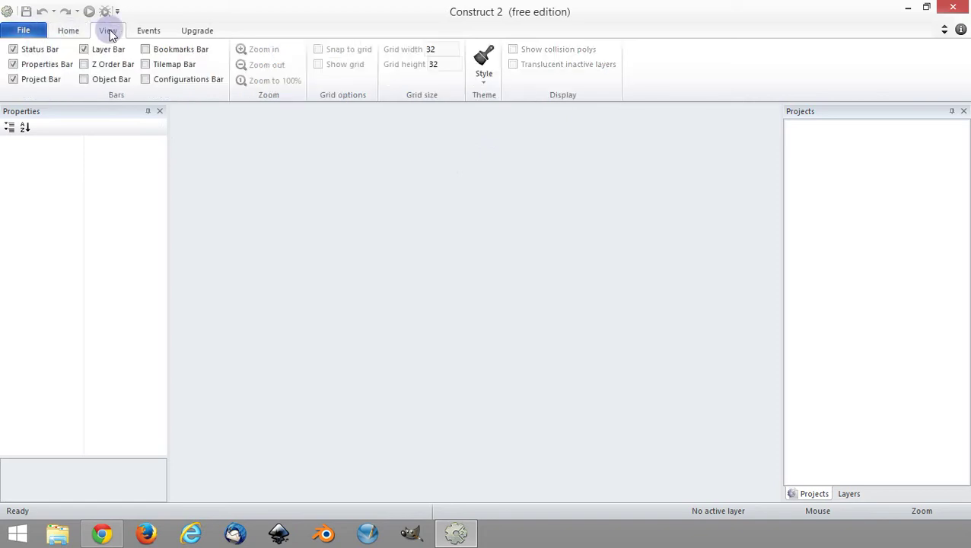
click(150, 31)
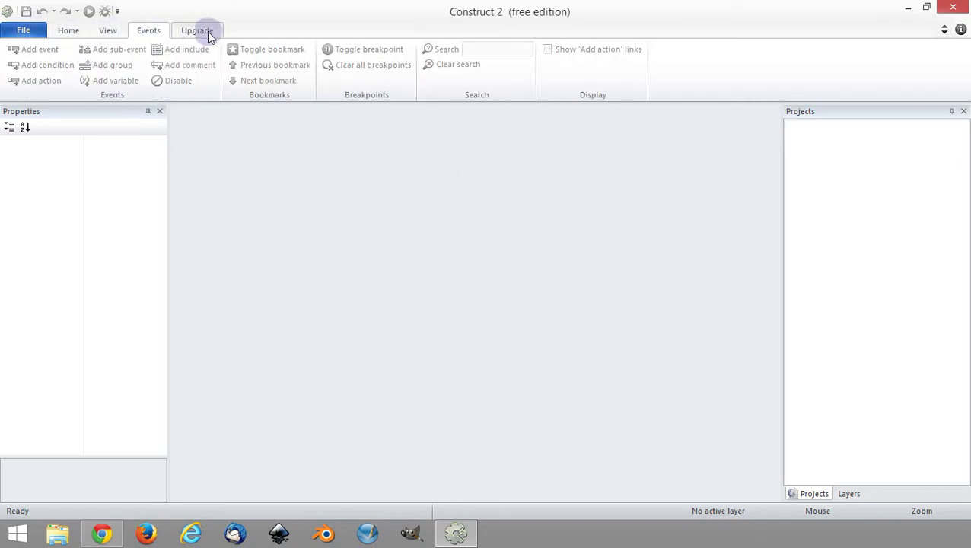
click(207, 31)
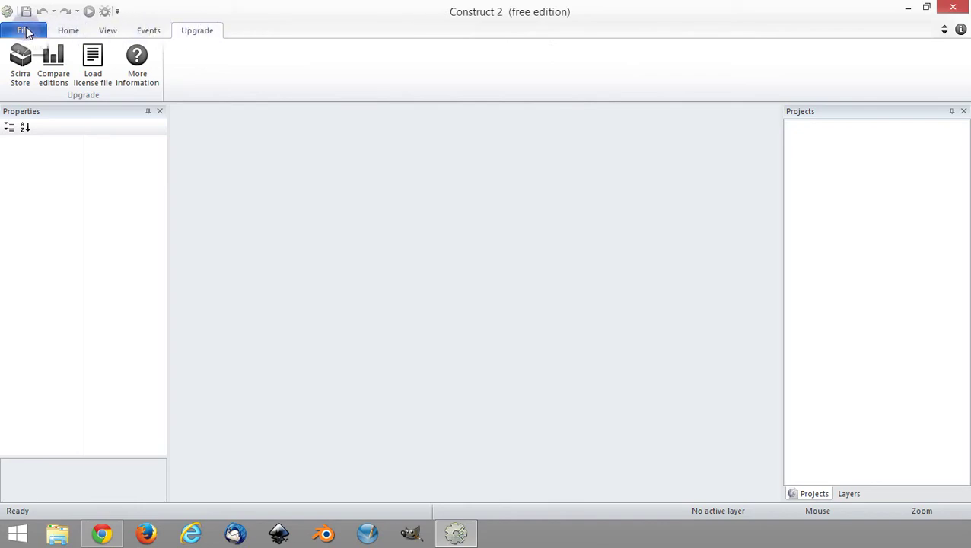
click(67, 35)
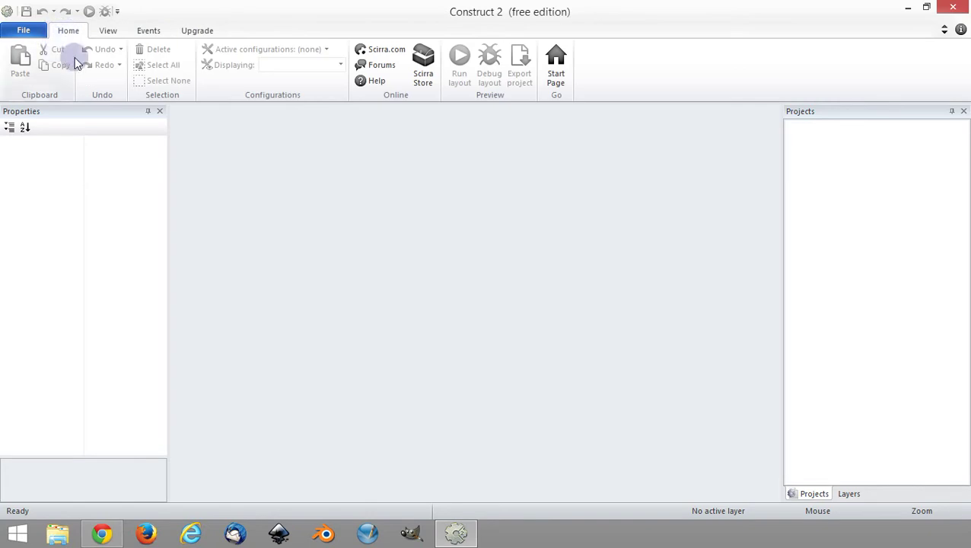
Step: Create a new project from the New empty project template after looking through the available templates and examples
click(22, 29)
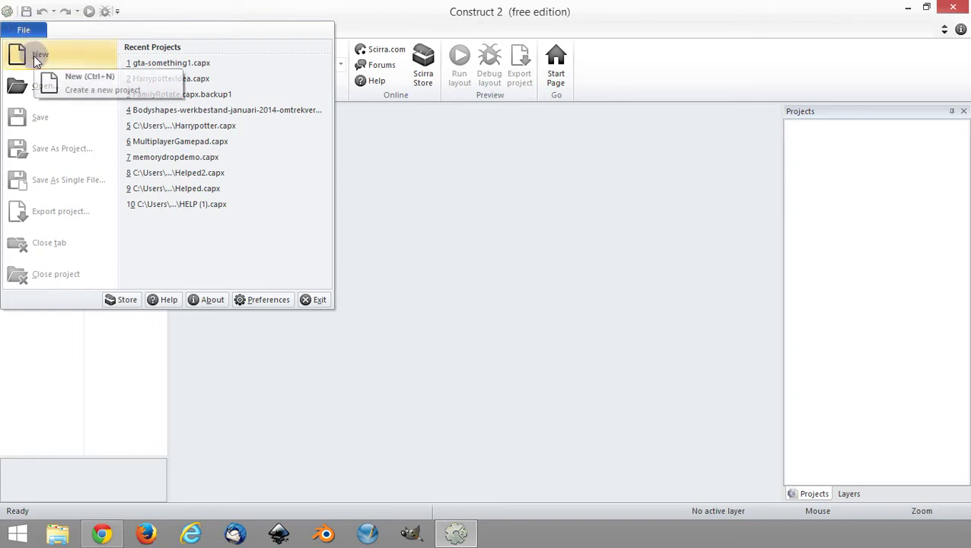
click(33, 56)
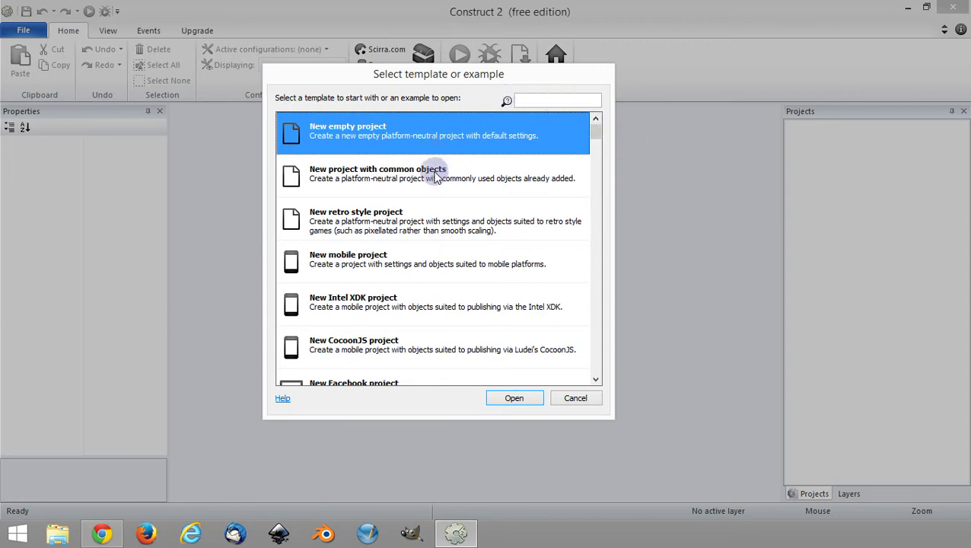
scroll(434, 177, down, 1)
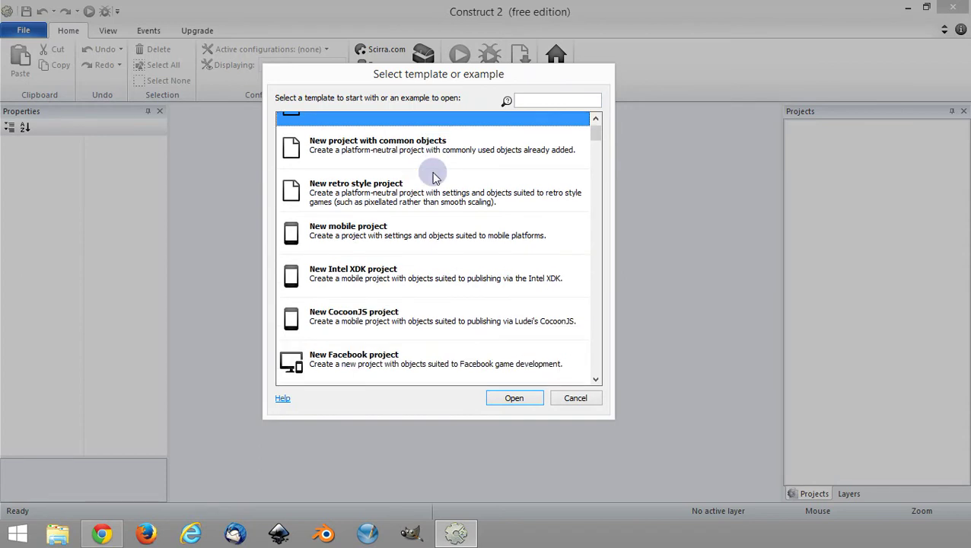
scroll(433, 177, down, 3)
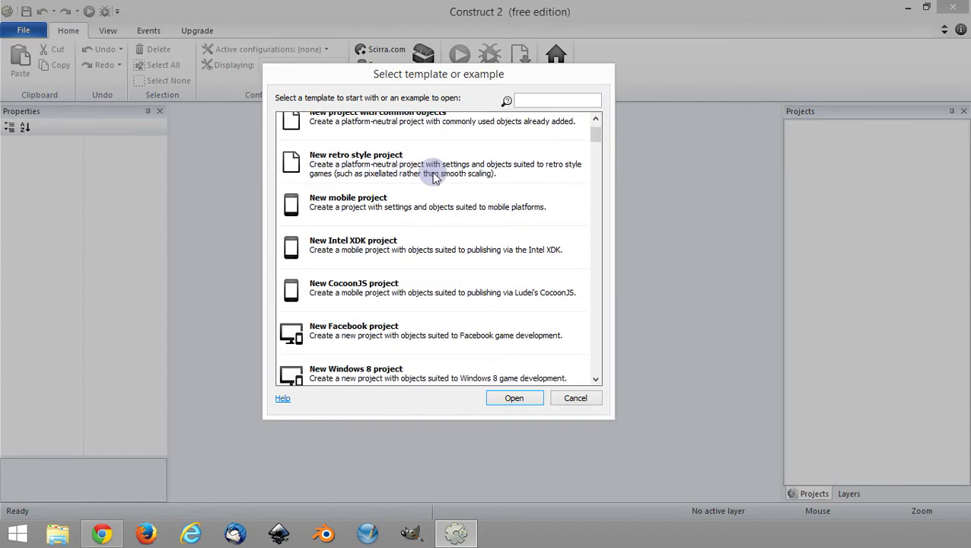
scroll(434, 177, down, 4)
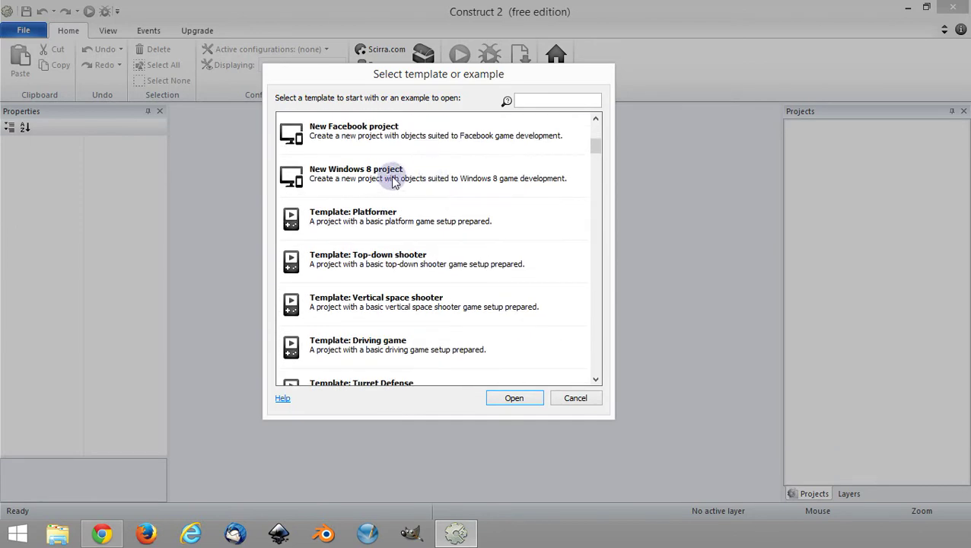
scroll(435, 178, down, 6)
scroll(438, 175, down, 8)
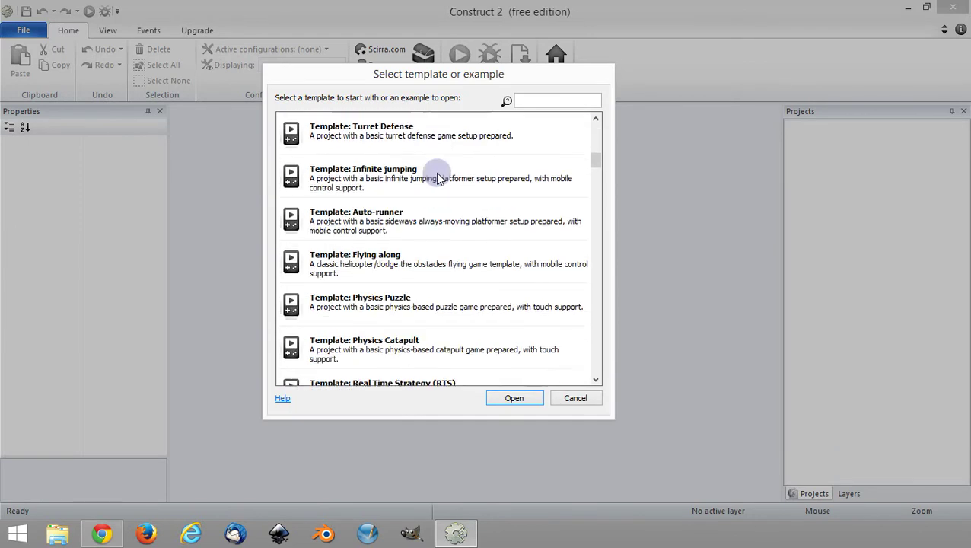
scroll(442, 182, down, 5)
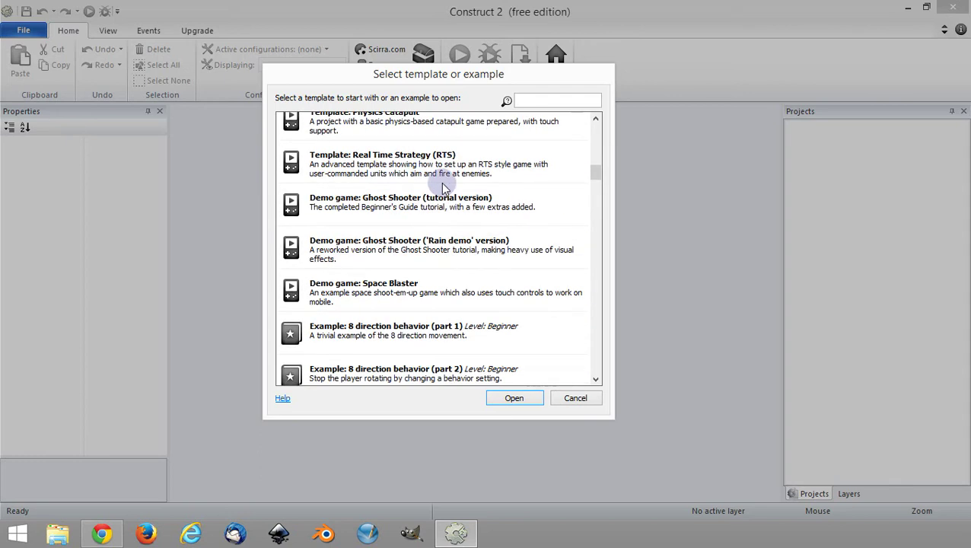
scroll(429, 217, down, 2)
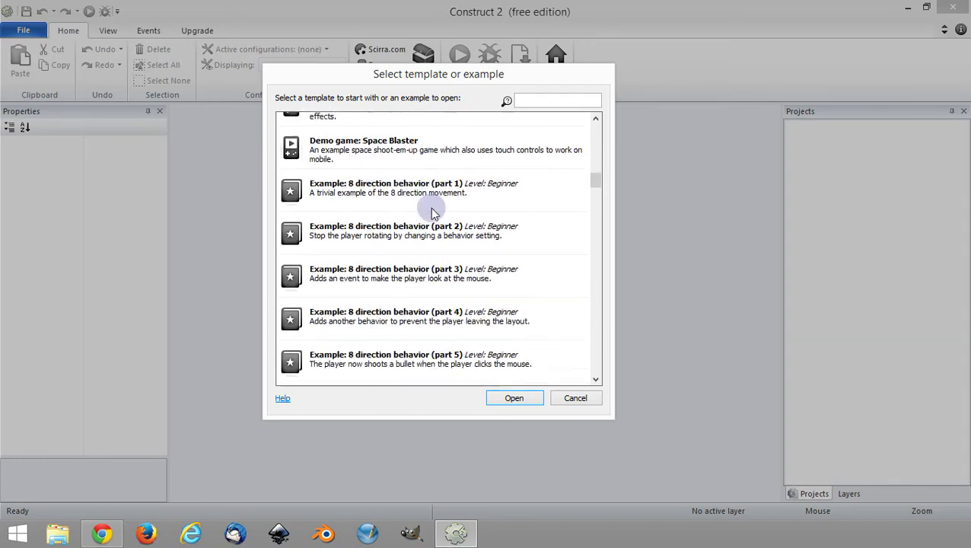
scroll(426, 282, up, 15)
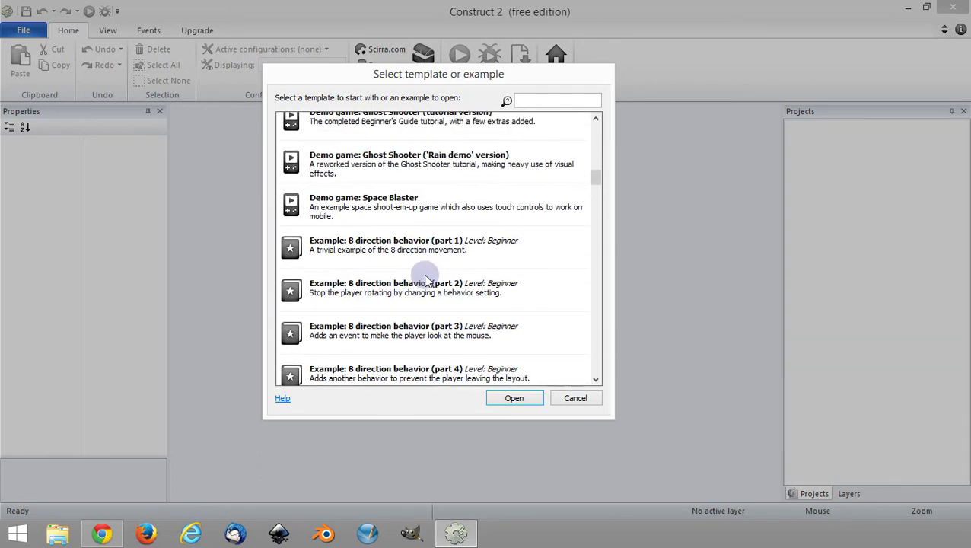
scroll(423, 273, up, 7)
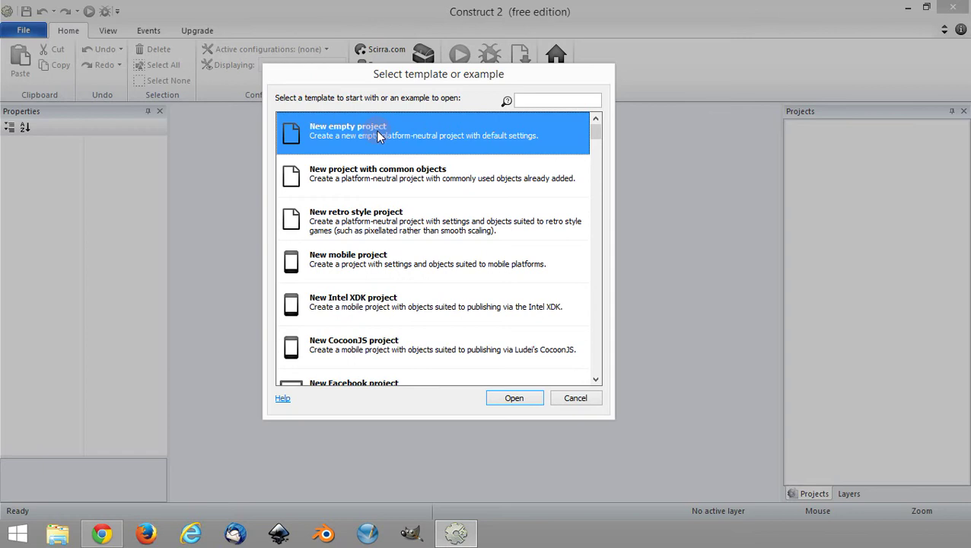
double_click(377, 134)
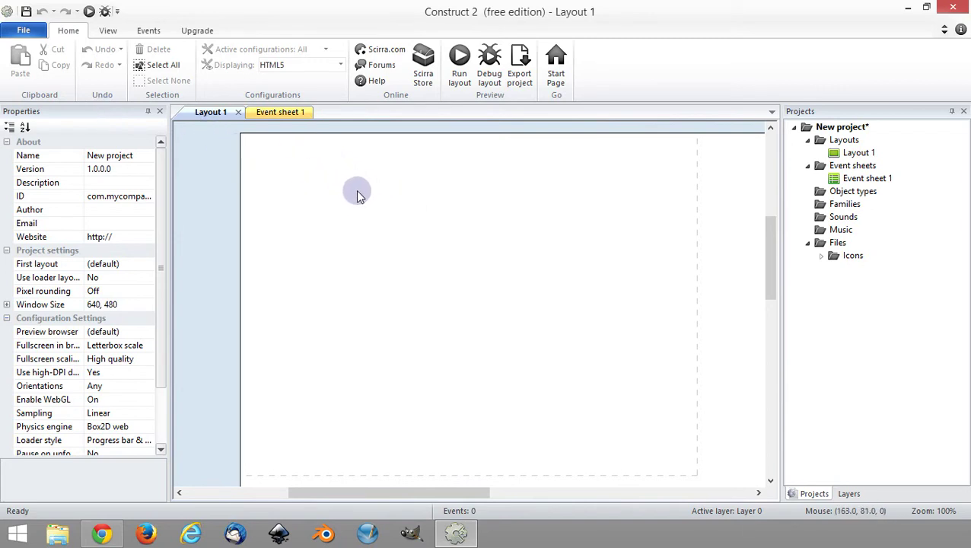
Step: Check Event sheet 1, return to Layout 1 and set the project's name to Tutorial
click(285, 113)
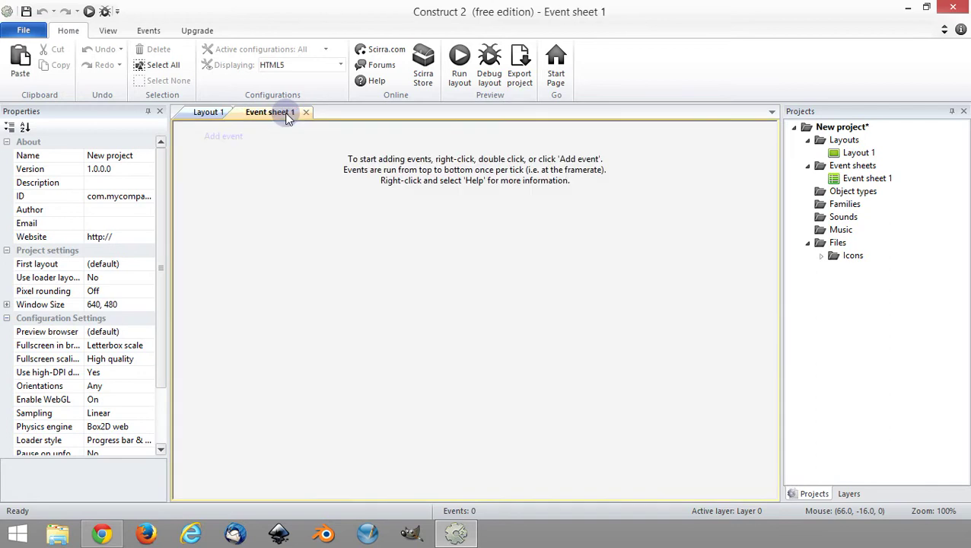
click(209, 113)
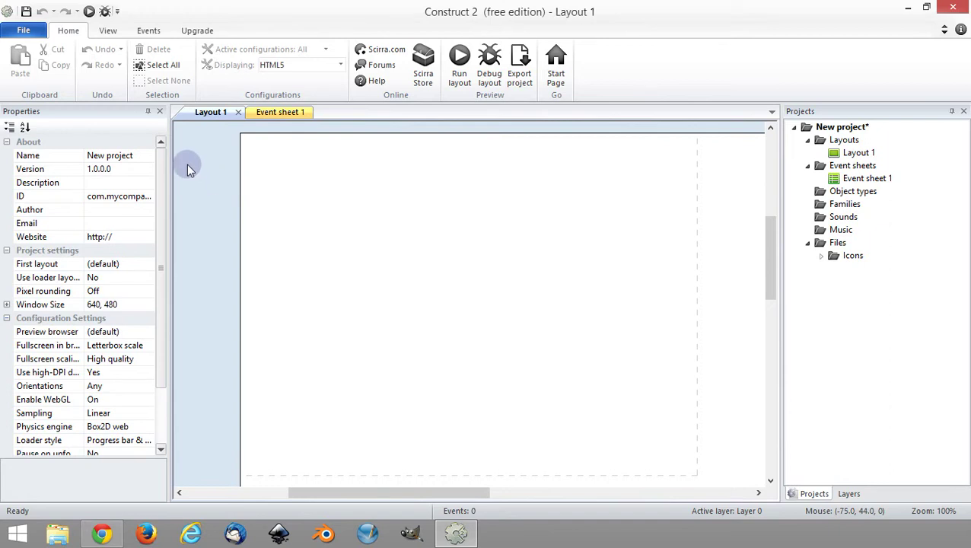
click(137, 155)
text(Tuto)
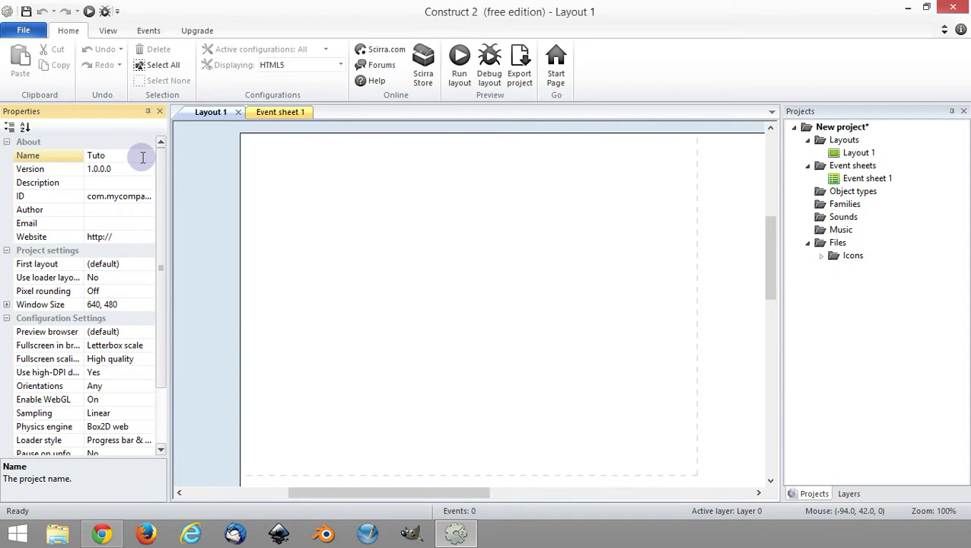
text(rial)
key(Return)
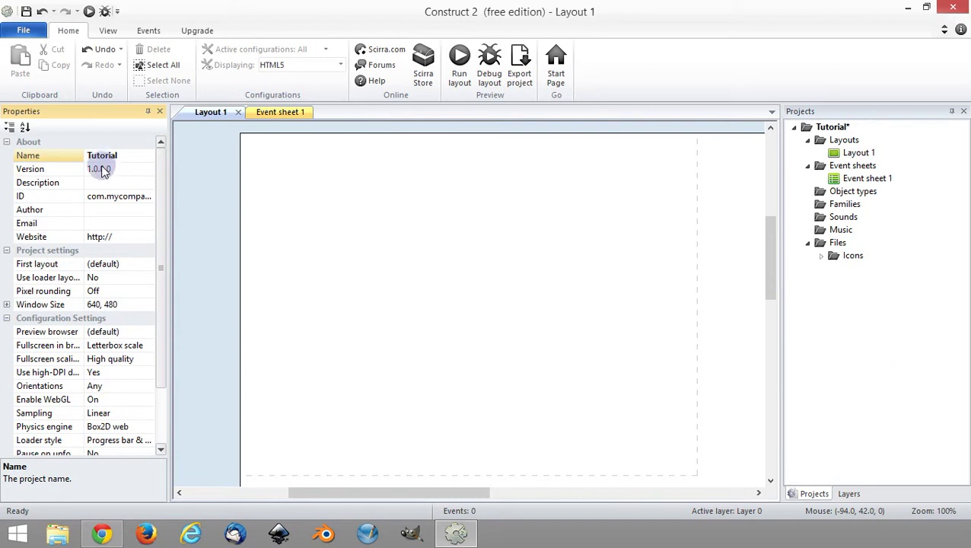
Step: Review the project and configuration settings and open the project's Window Size value for editing
scroll(99, 160, down, 1)
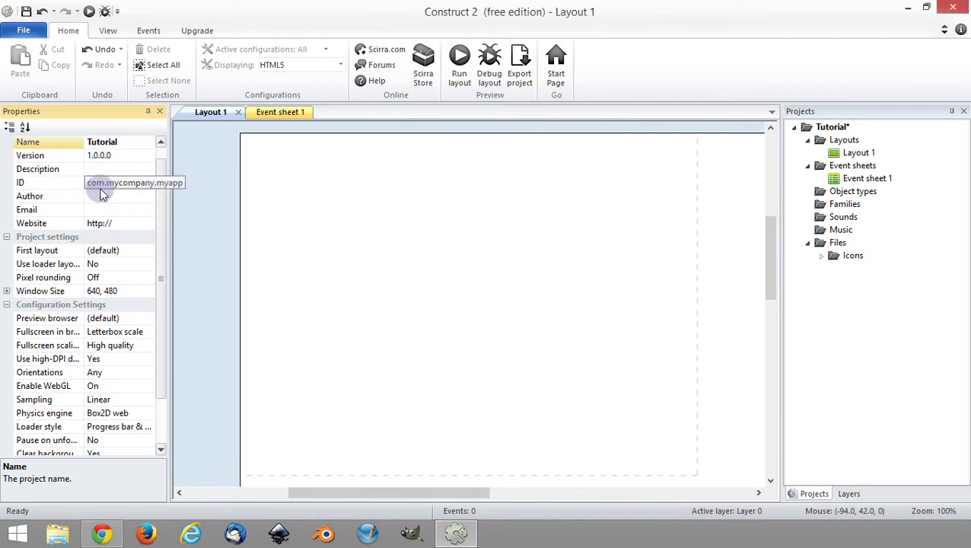
scroll(103, 190, down, 1)
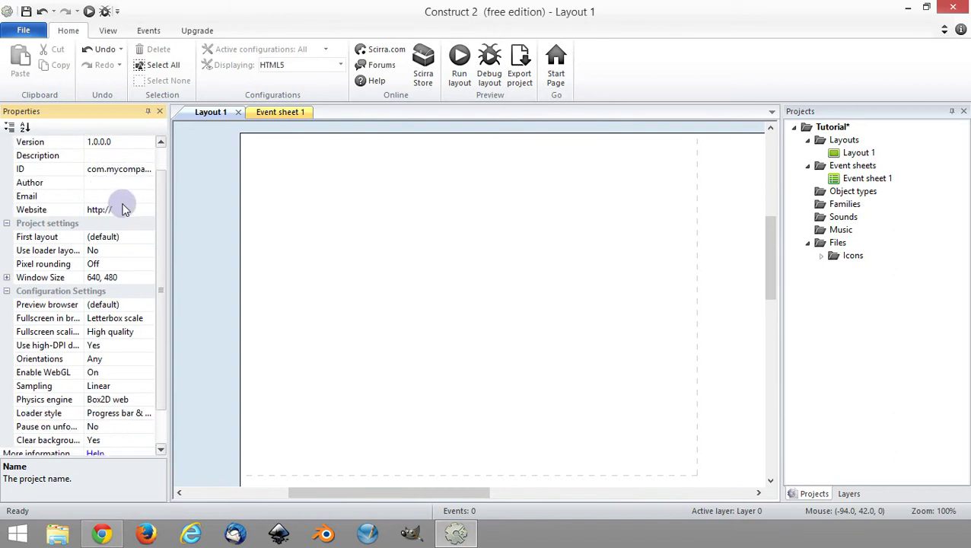
scroll(124, 207, down, 1)
scroll(129, 217, down, 1)
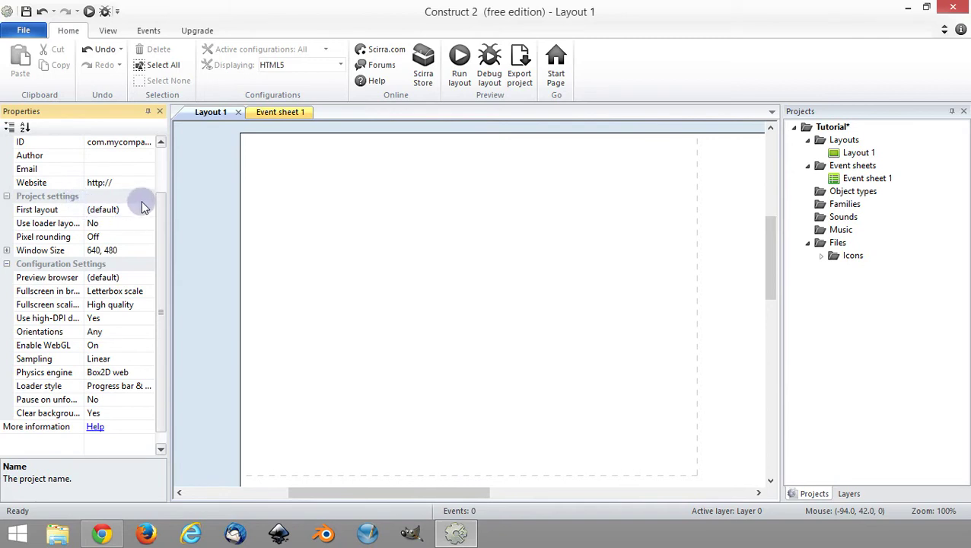
scroll(141, 205, down, 1)
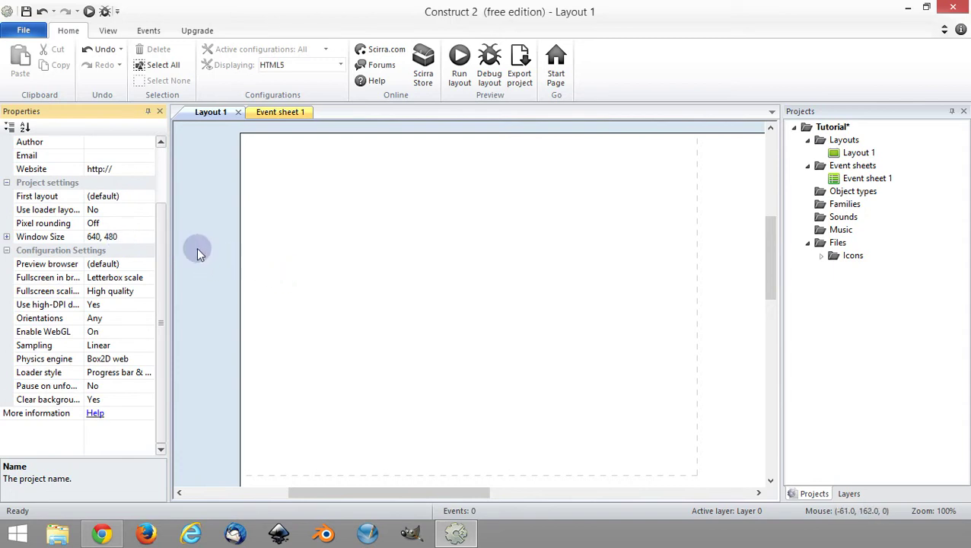
double_click(130, 238)
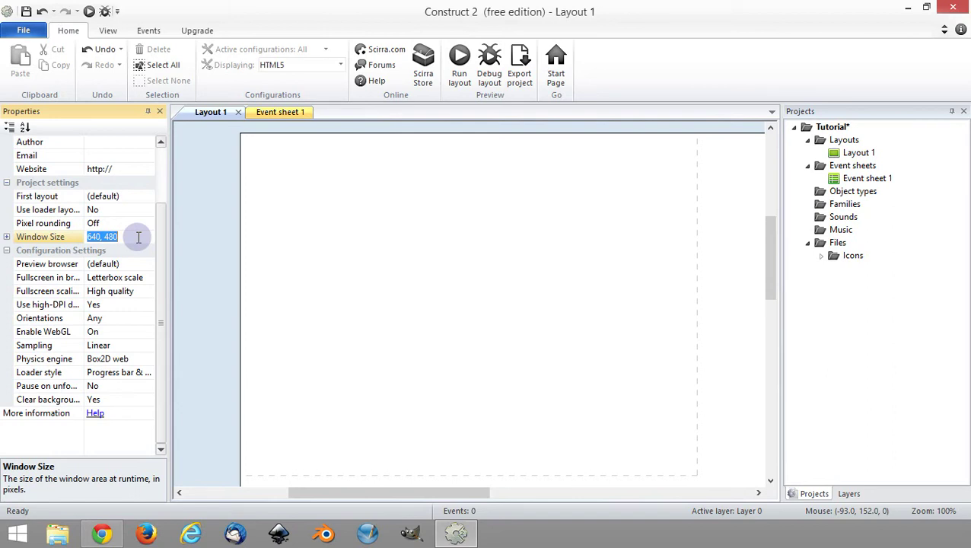
Step: Switch to Chrome, search for "16 9 resolution list" in a new tab and open Pacoup.com's List of True 16:9 Resolutions
click(102, 533)
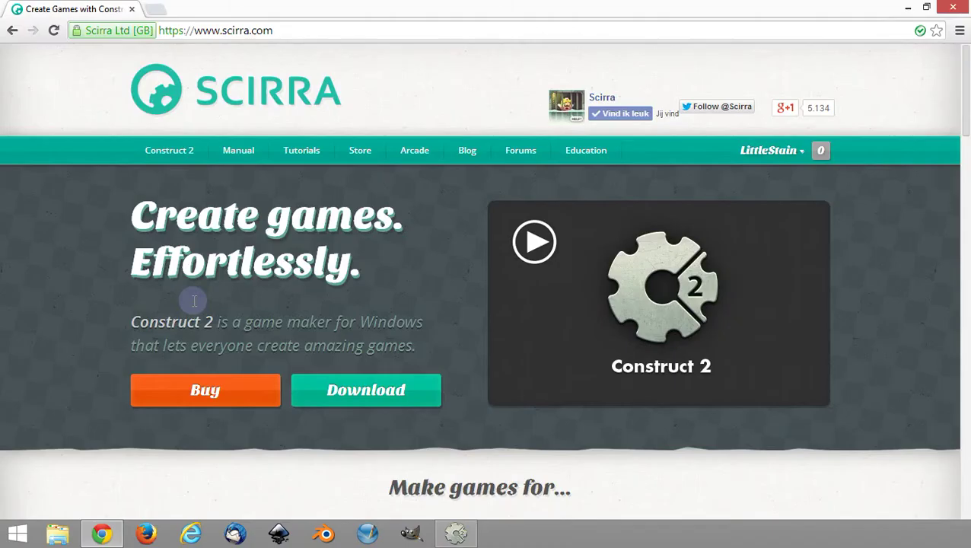
click(155, 9)
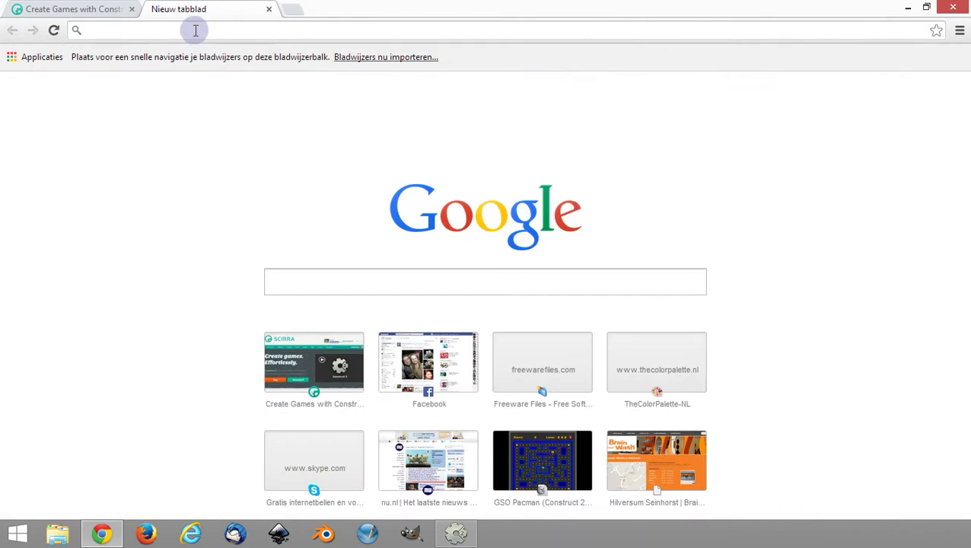
text(16)
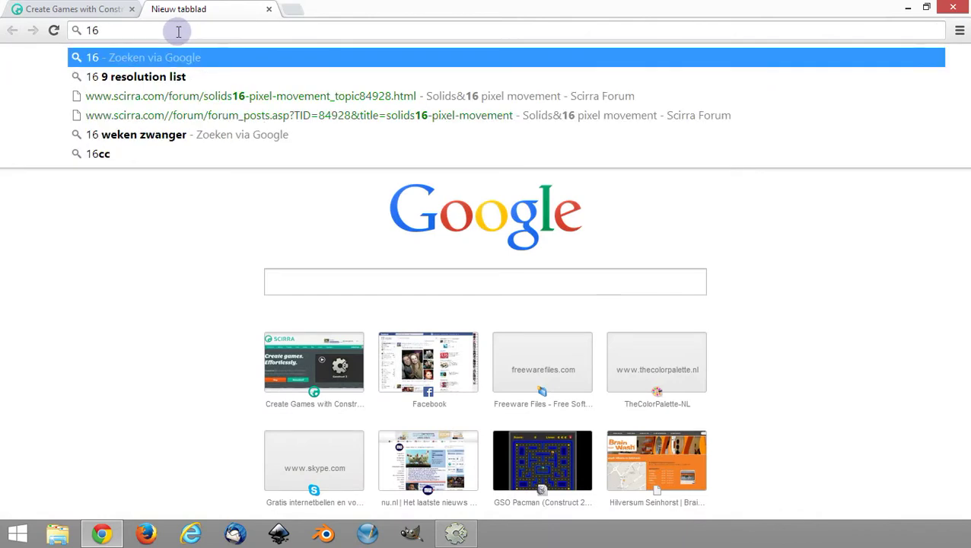
text(:9)
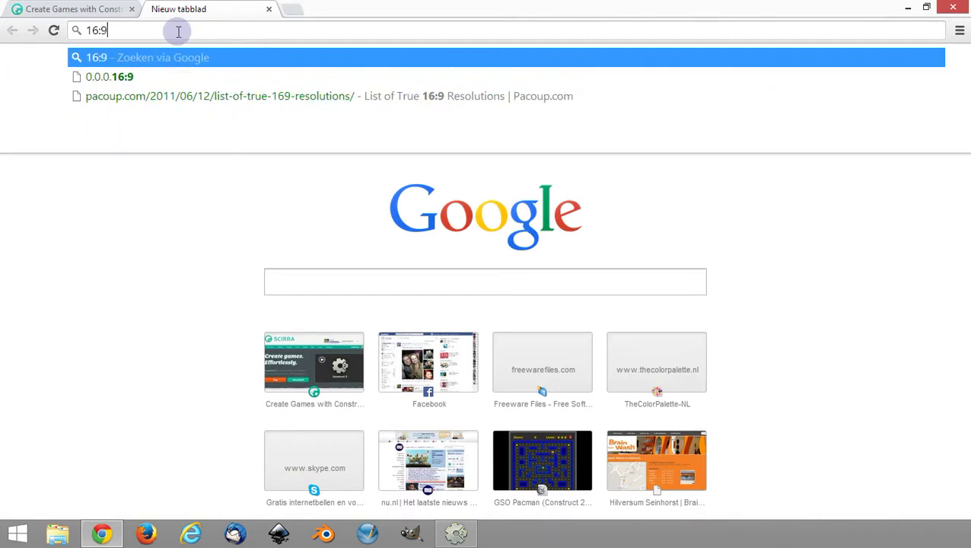
key(BackSpace)
key(BackSpace)
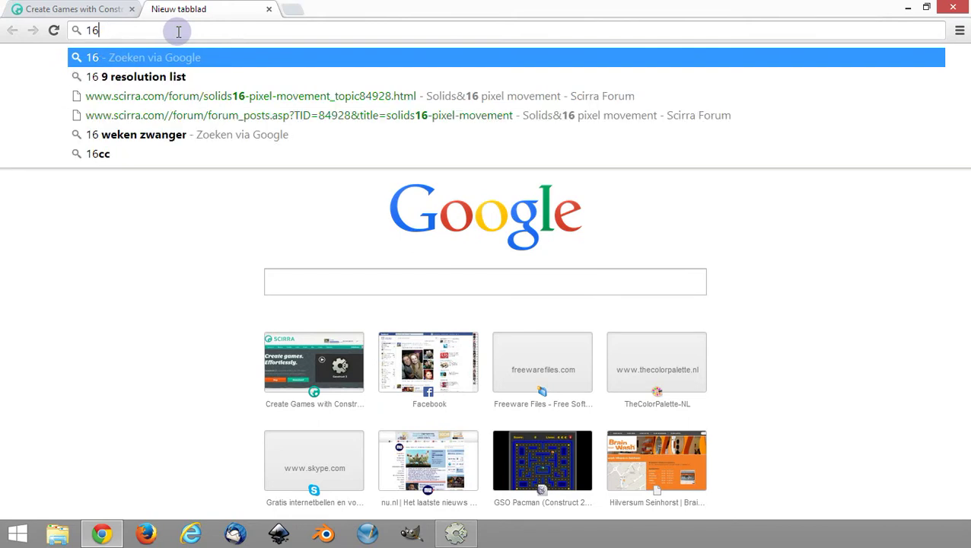
click(149, 78)
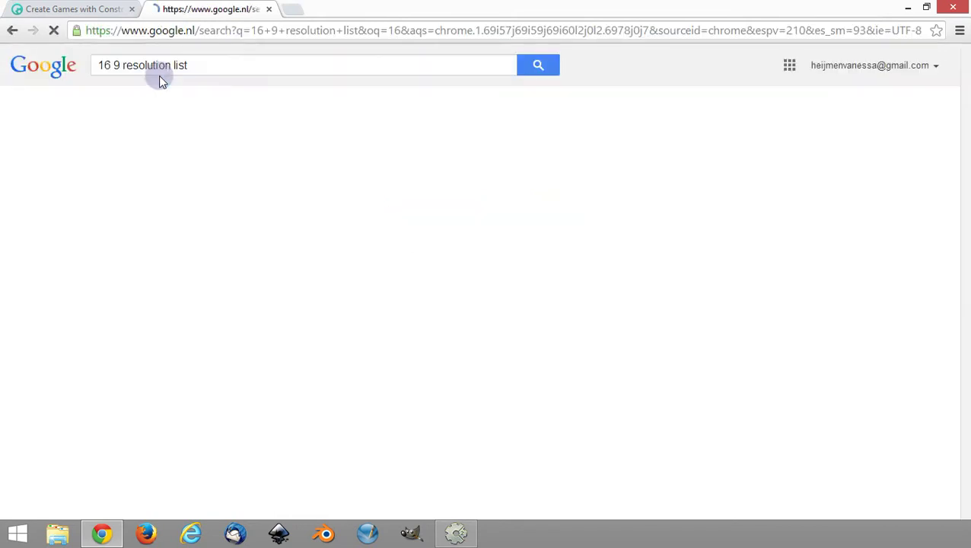
click(186, 238)
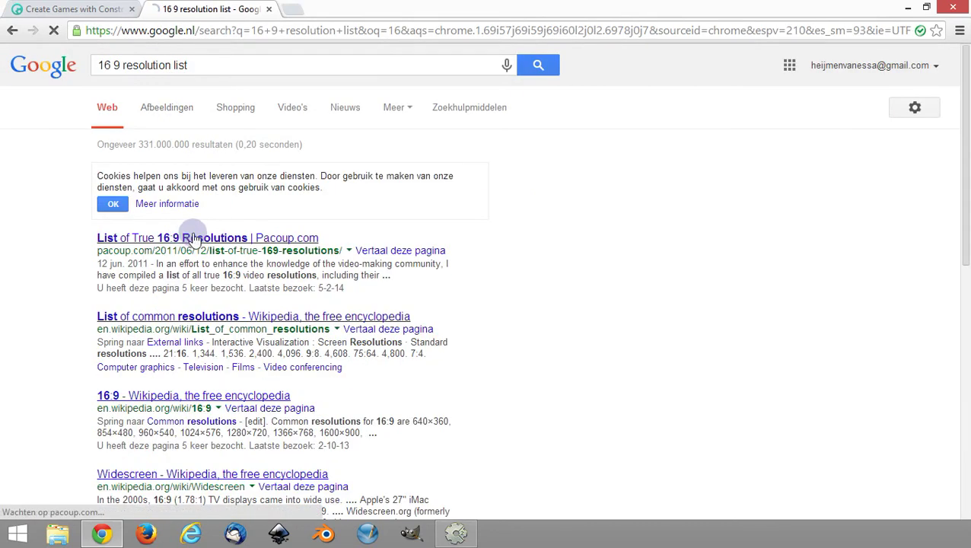
Step: Look through the 16:9 resolution list, return to Construct 2 and set the project's Window Size to 640, 360
scroll(274, 216, down, 3)
scroll(222, 221, down, 11)
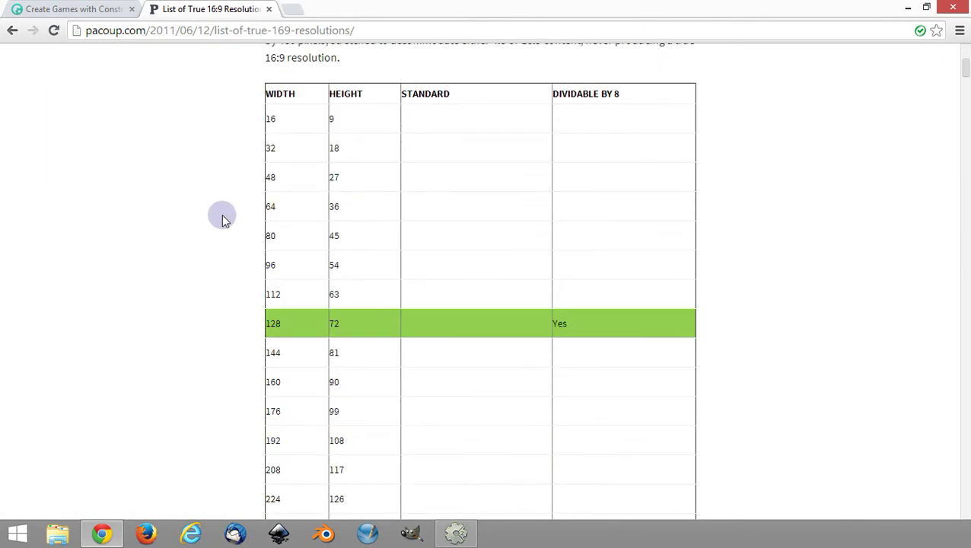
scroll(217, 231, down, 3)
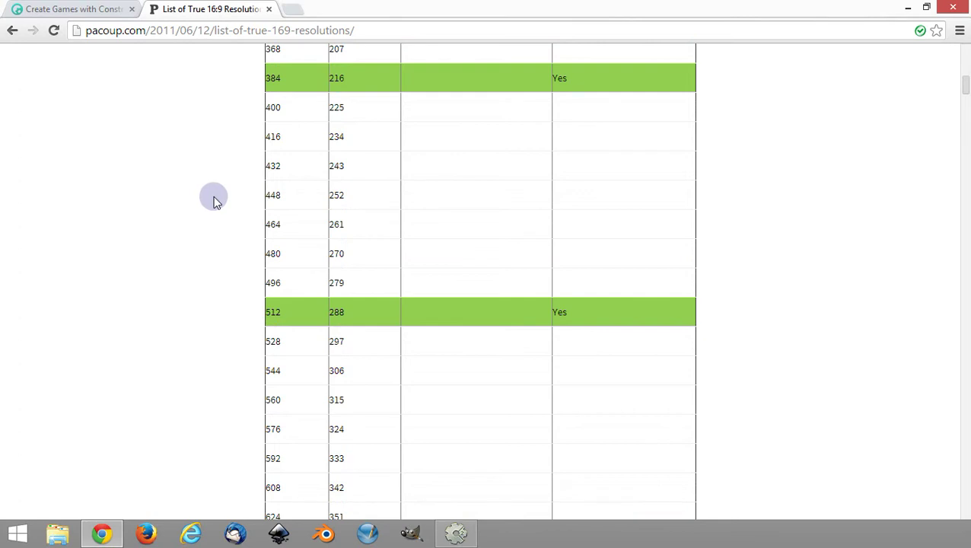
scroll(215, 204, down, 4)
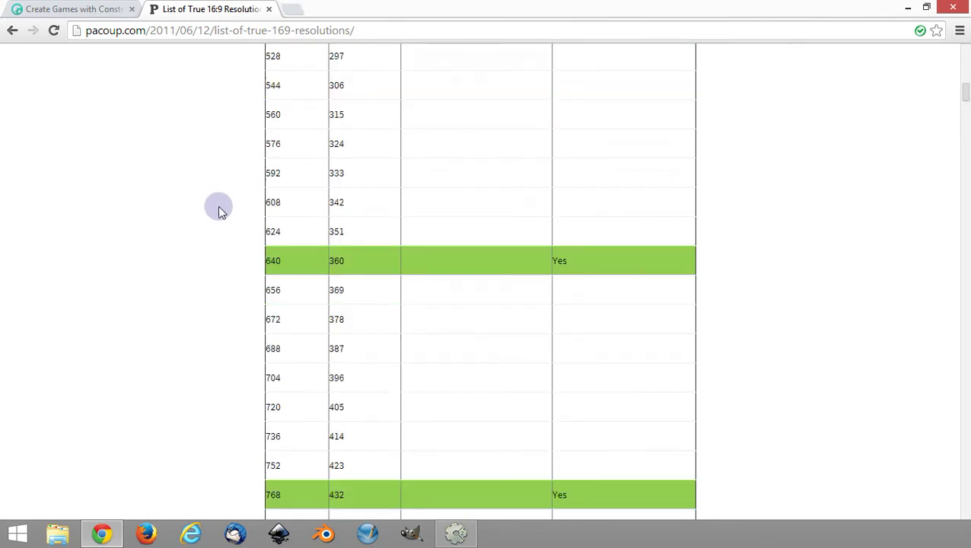
scroll(219, 207, down, 1)
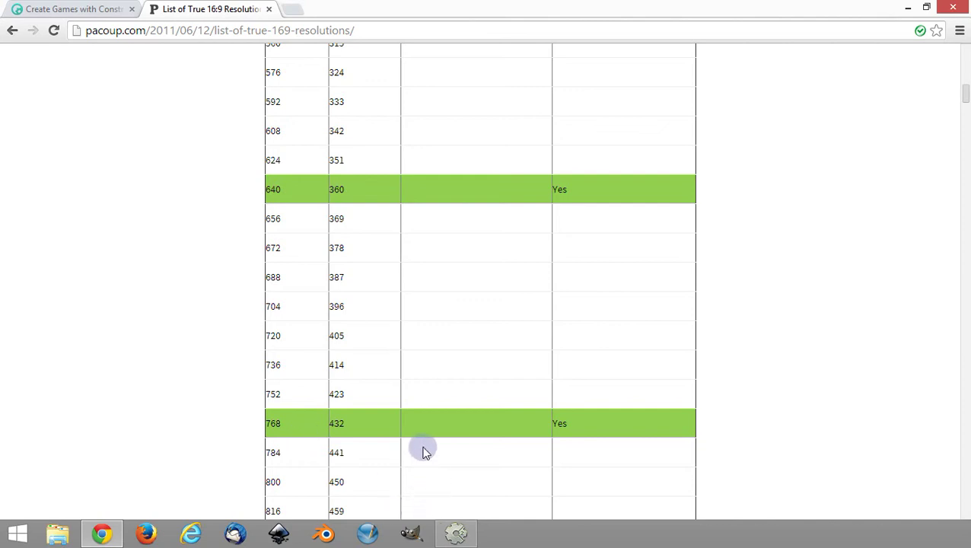
click(450, 535)
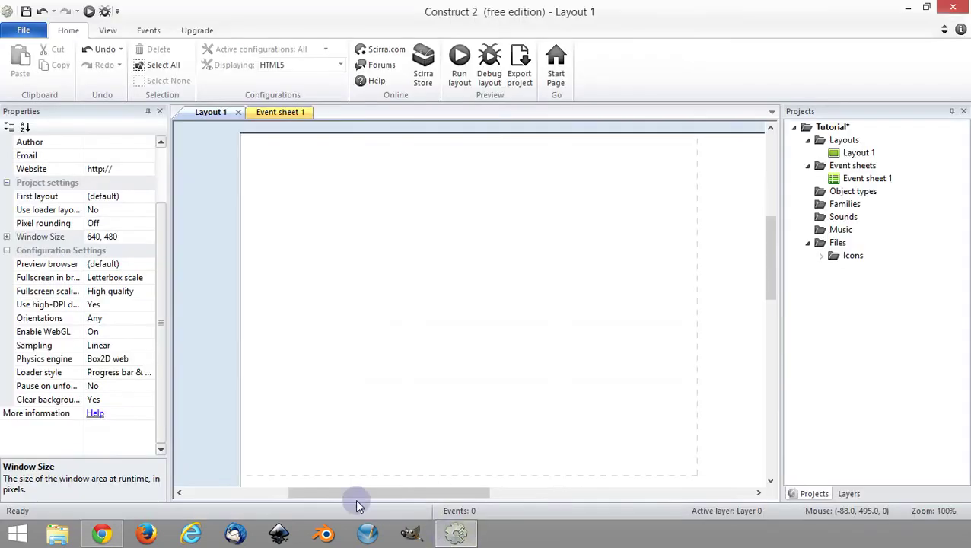
click(114, 236)
click(121, 236)
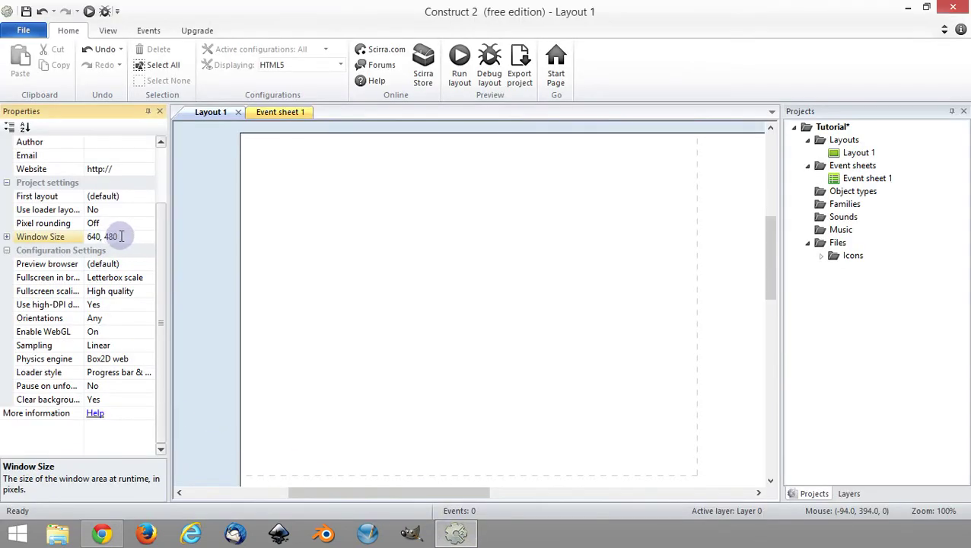
drag(121, 236, 104, 237)
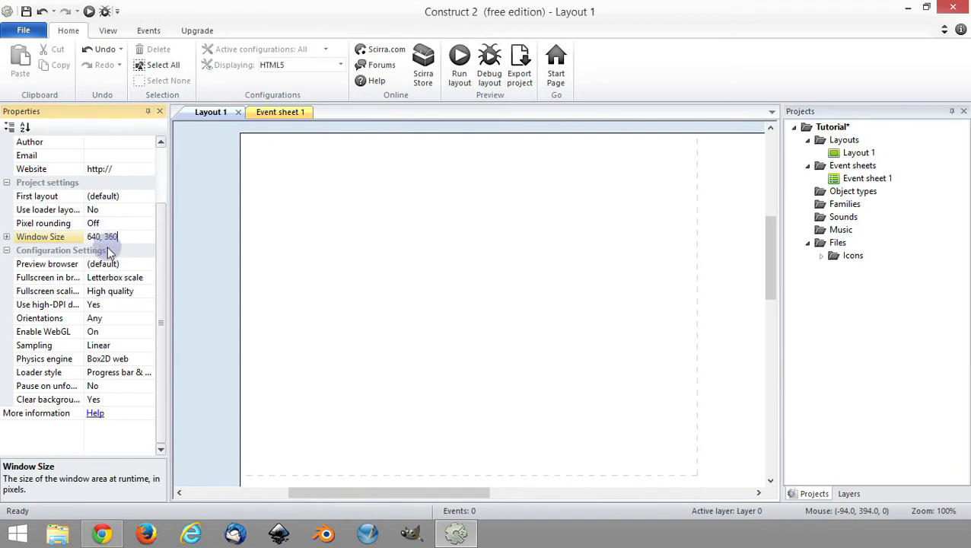
key(Return)
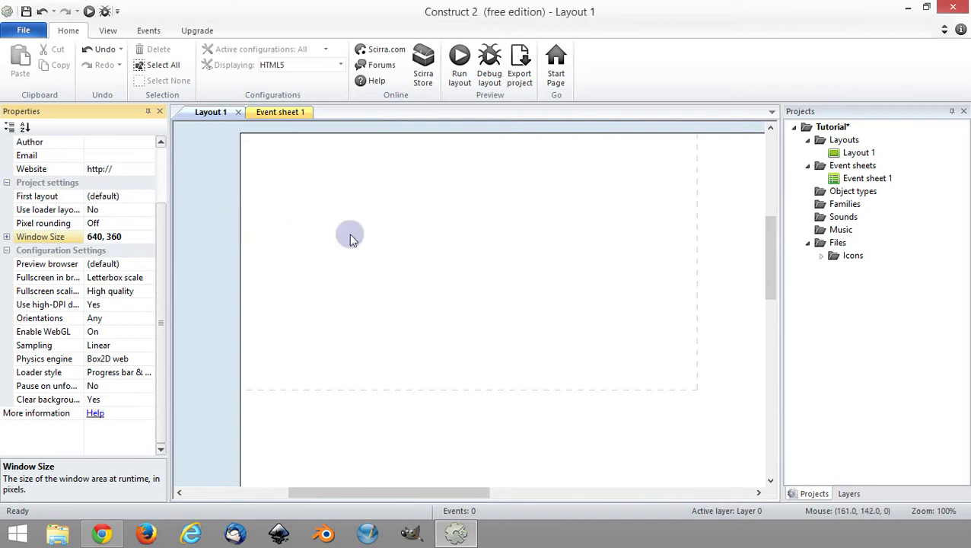
Step: Set the project's Preview browser to Chrome
click(150, 263)
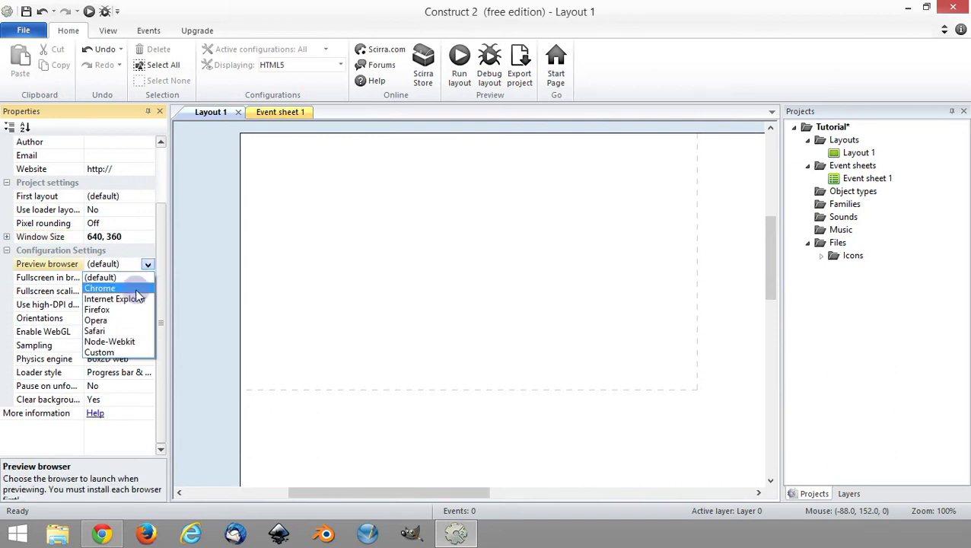
click(135, 289)
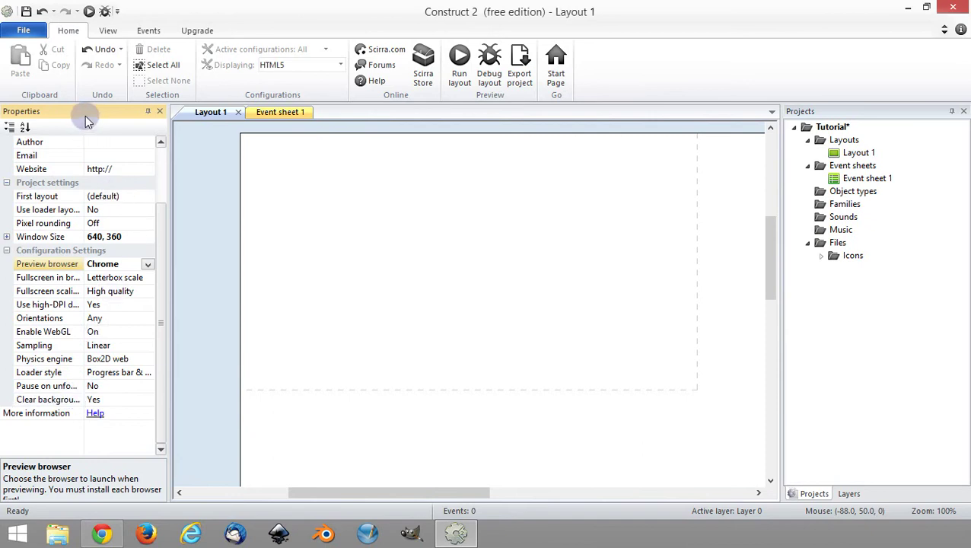
click(837, 129)
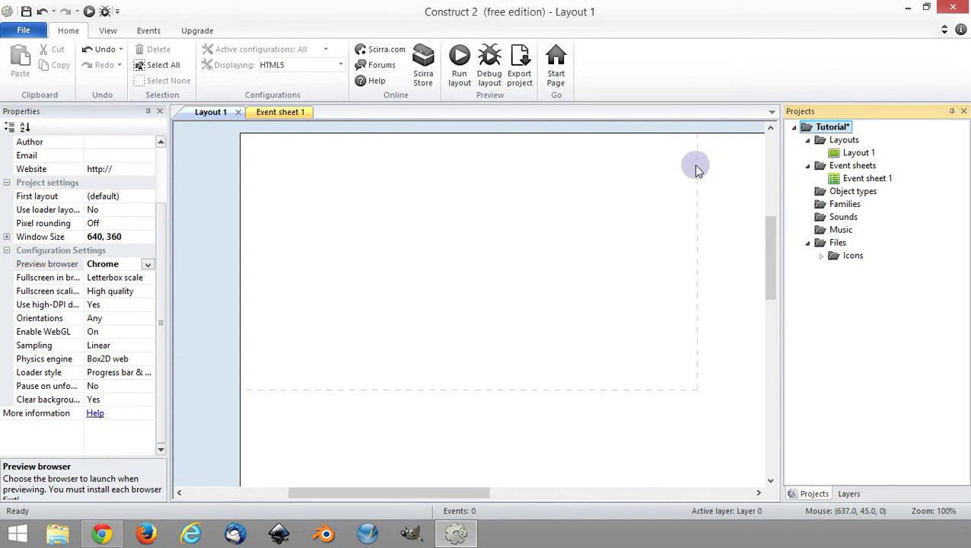
Step: Examine Layout 1's properties and its full area against the dashed window outline, then return to its upper-left corner at 100% zoom
click(858, 156)
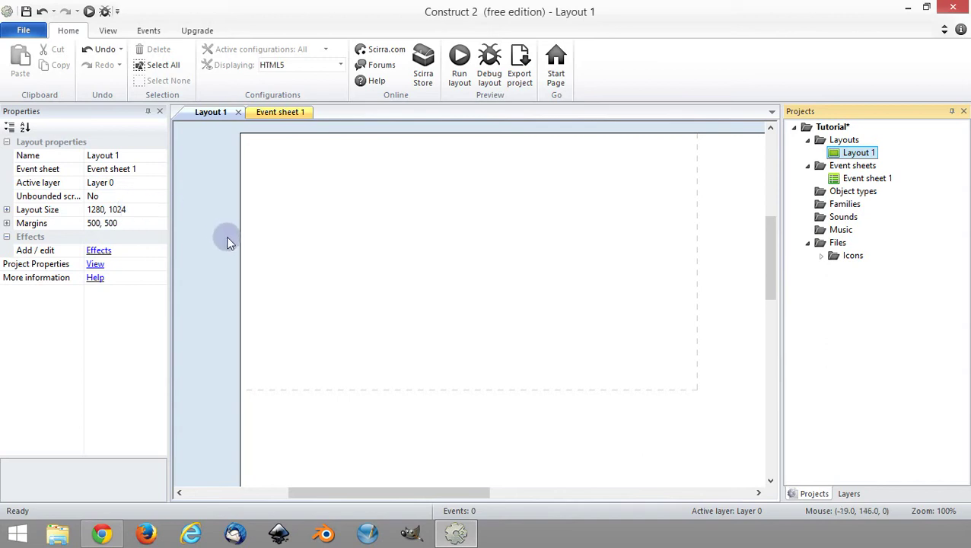
click(107, 31)
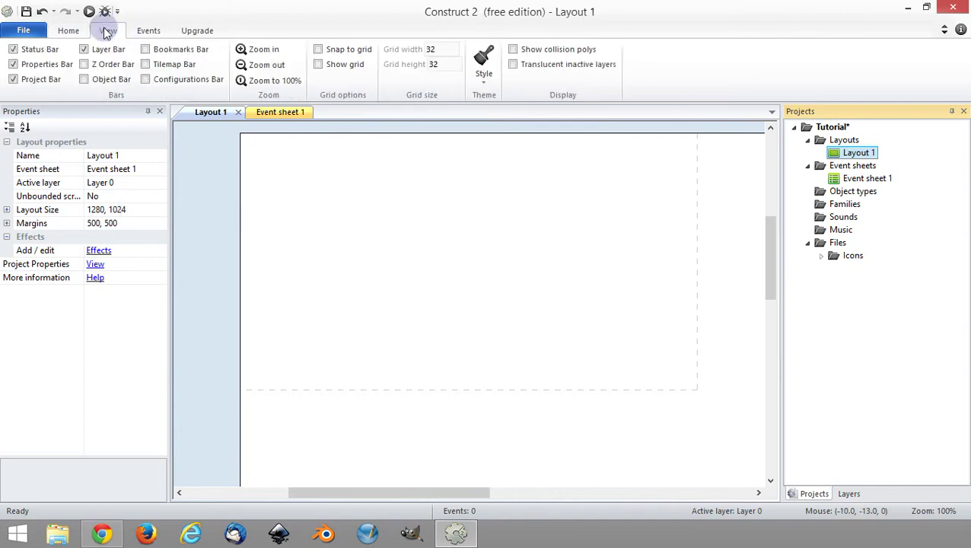
click(262, 67)
click(264, 67)
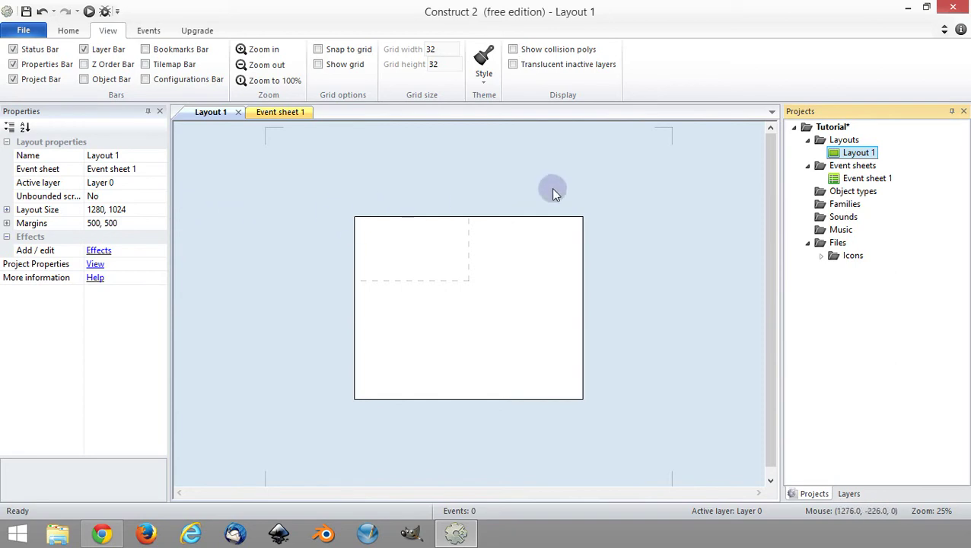
click(865, 182)
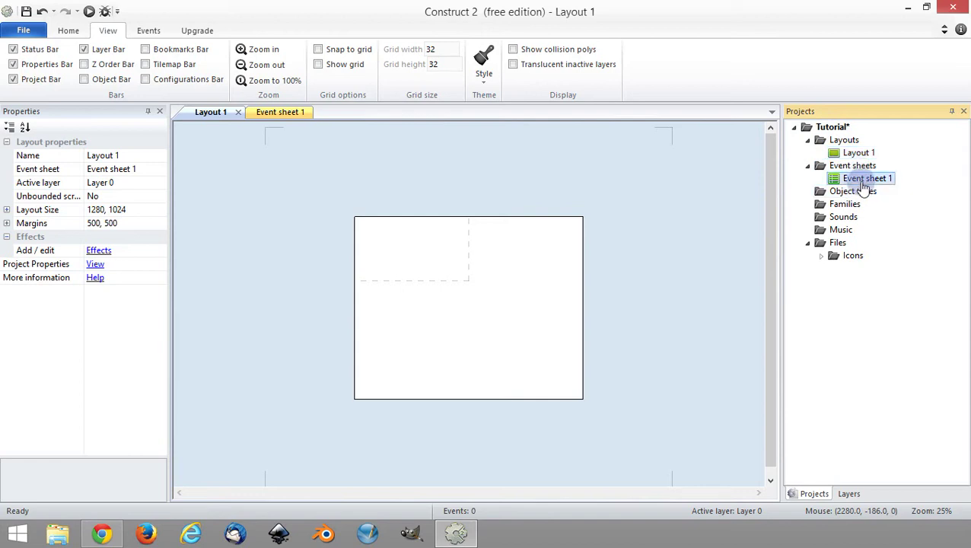
click(858, 152)
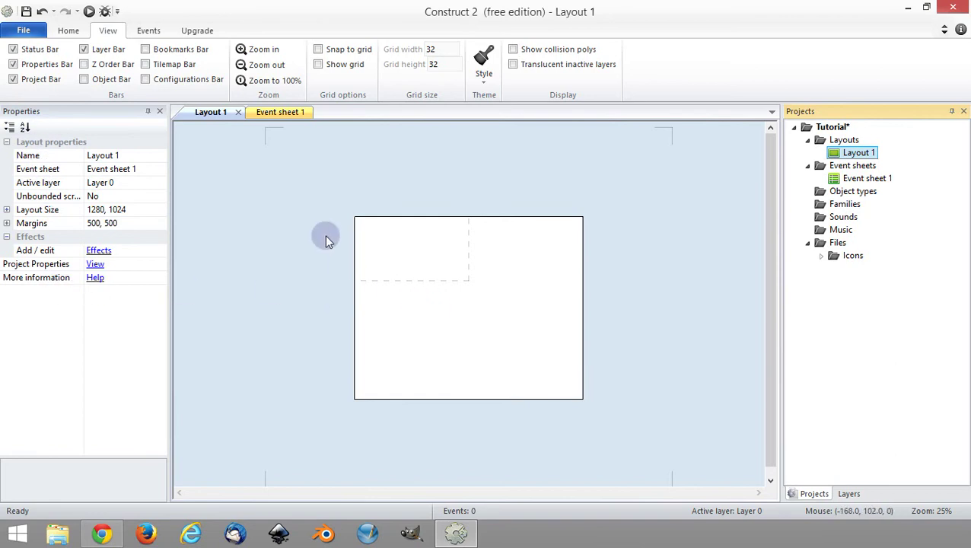
click(259, 50)
click(257, 79)
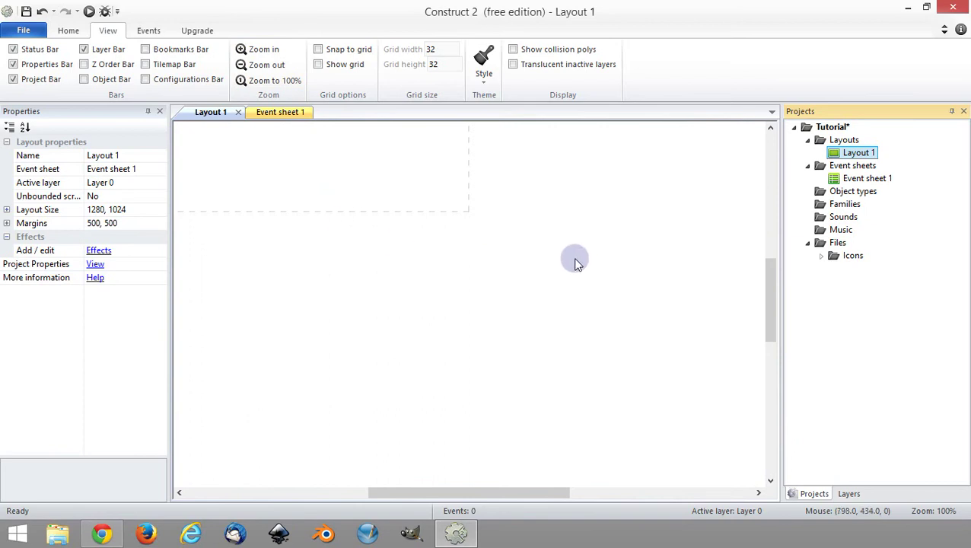
drag(766, 307, 764, 256)
drag(521, 489, 448, 510)
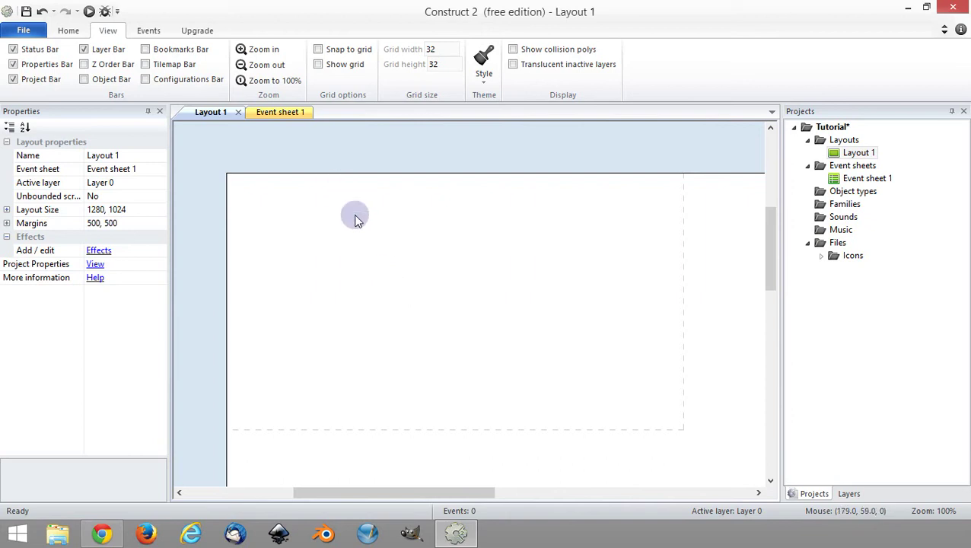
Step: Insert a Touch object into the project and check its properties
right_click(379, 283)
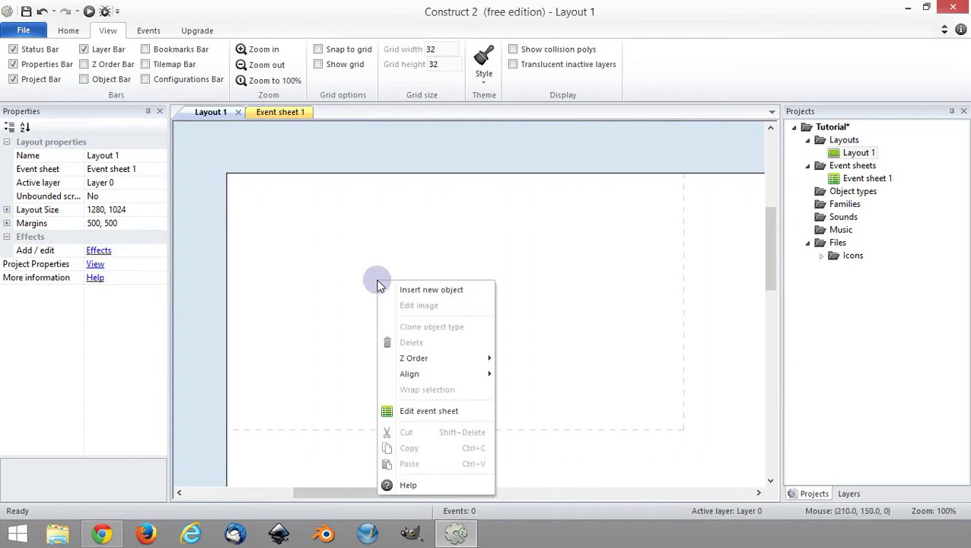
click(423, 291)
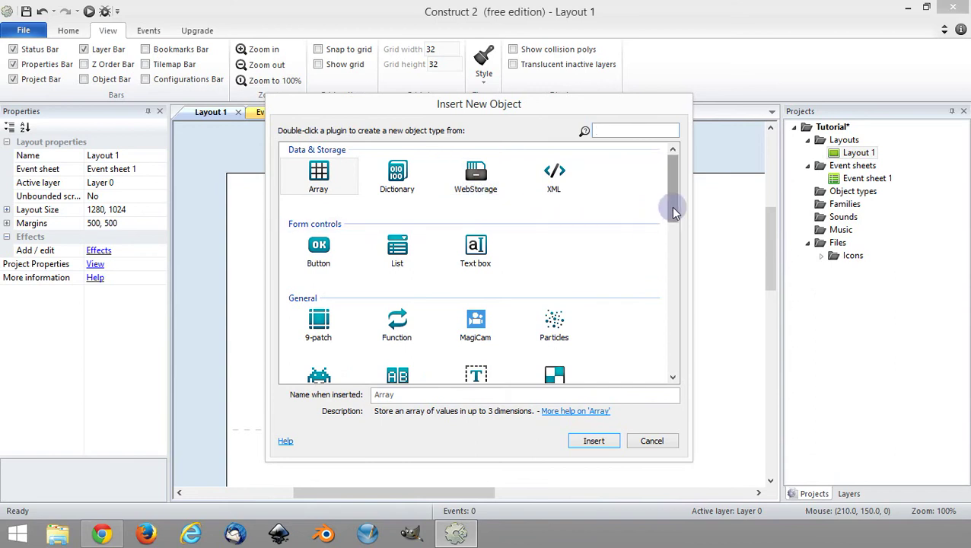
drag(671, 206, 683, 316)
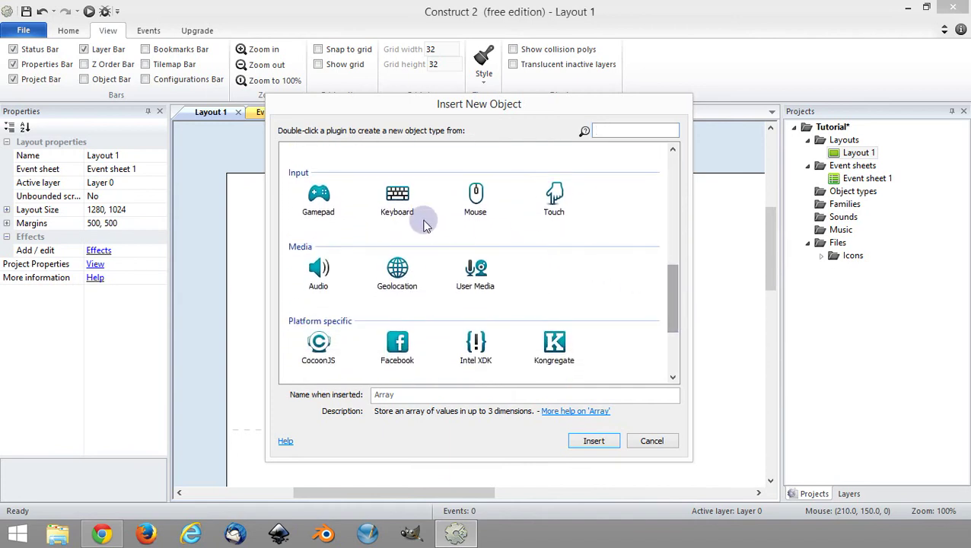
click(555, 206)
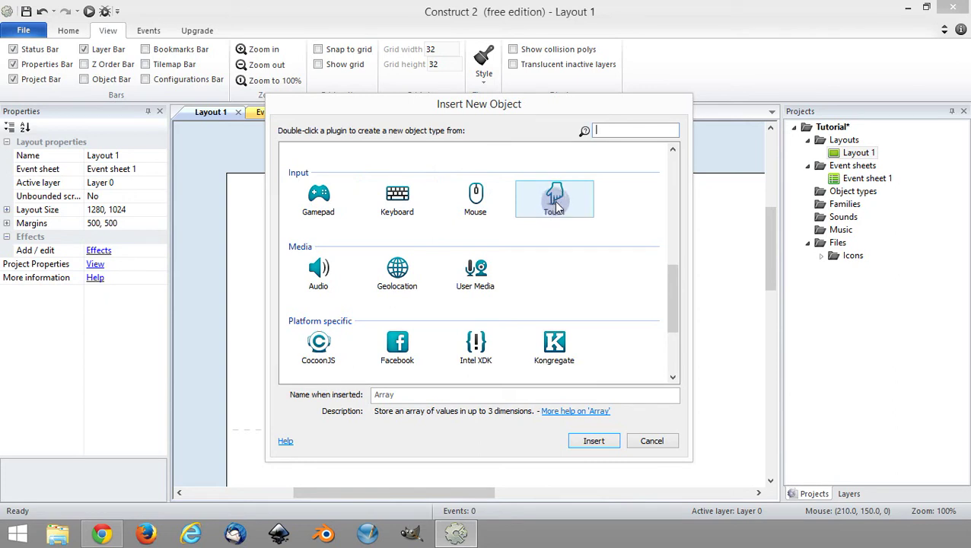
double_click(554, 204)
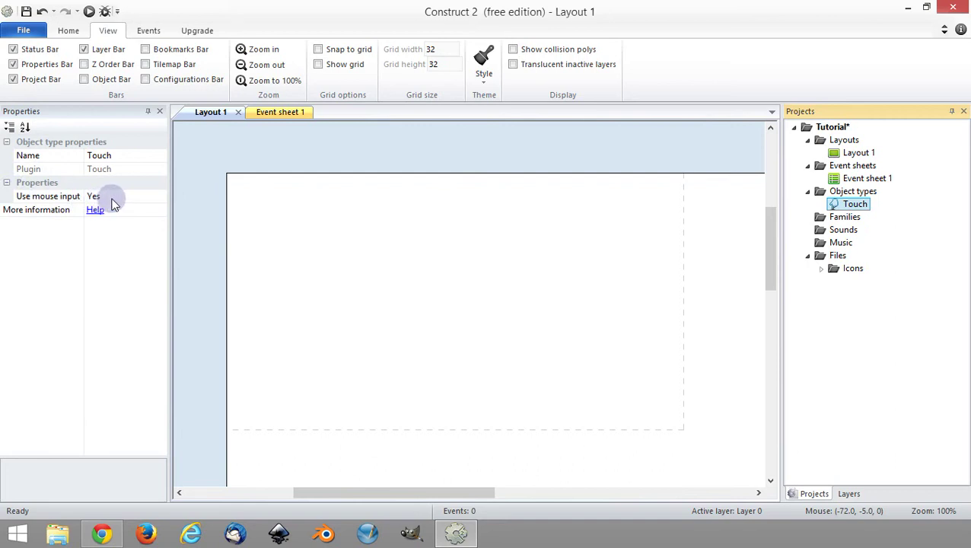
click(367, 334)
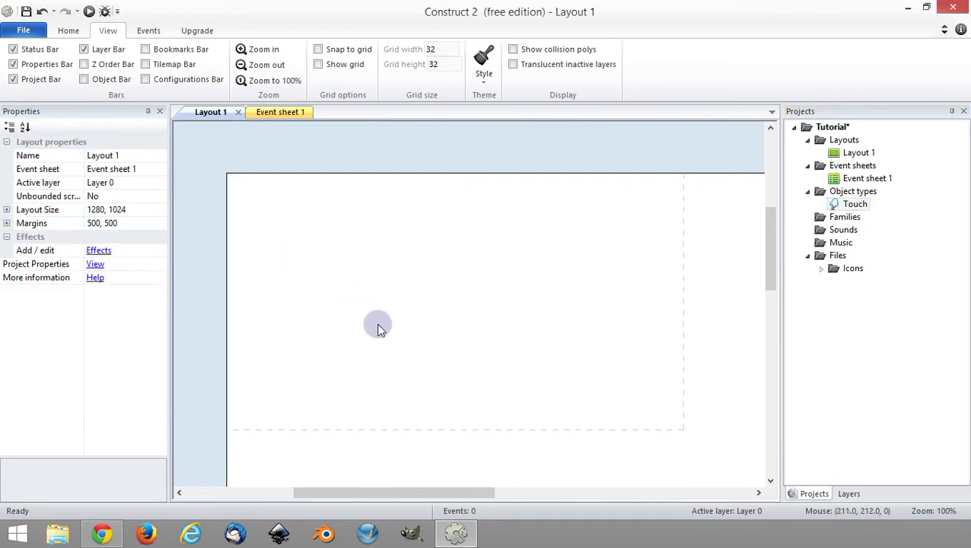
click(853, 204)
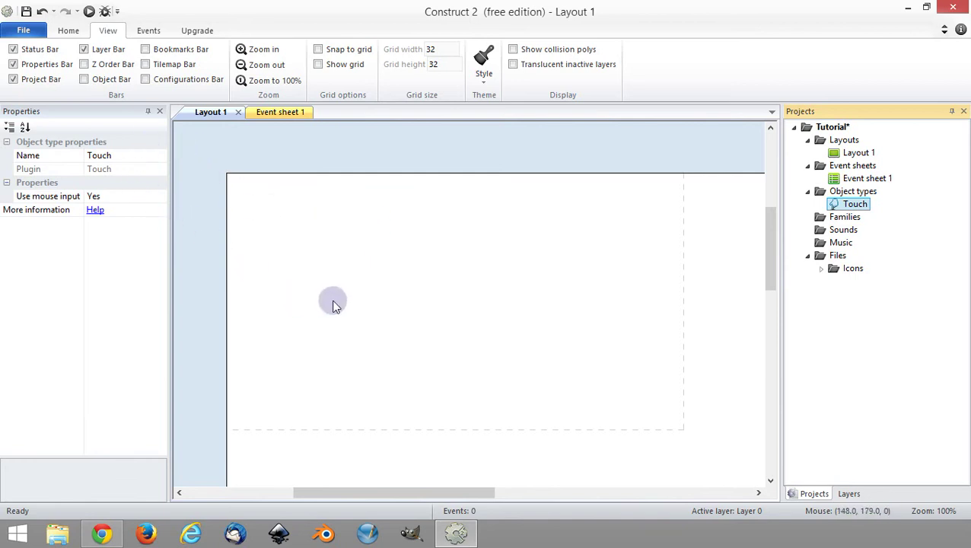
Step: Insert a Sprite object and place it inside the window outline on Layout 1
right_click(371, 268)
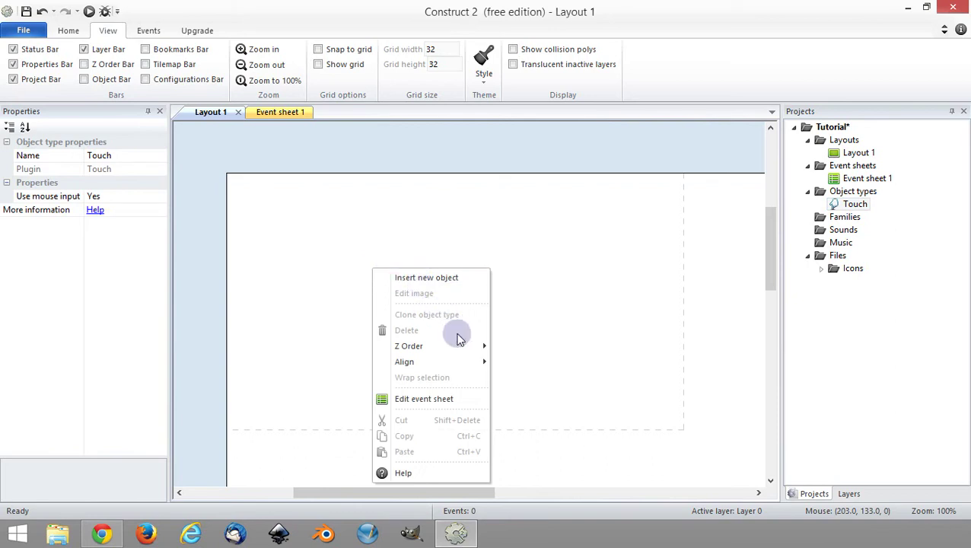
click(431, 276)
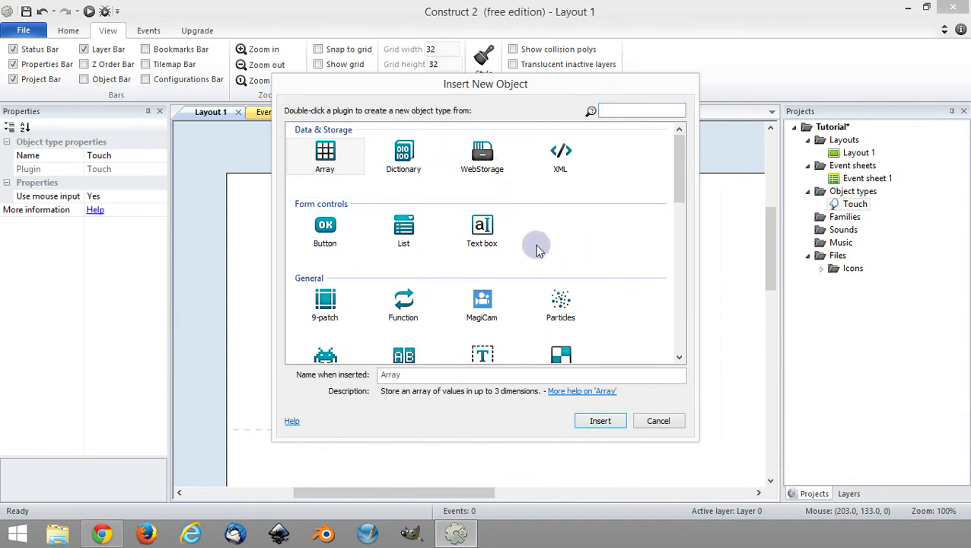
double_click(327, 352)
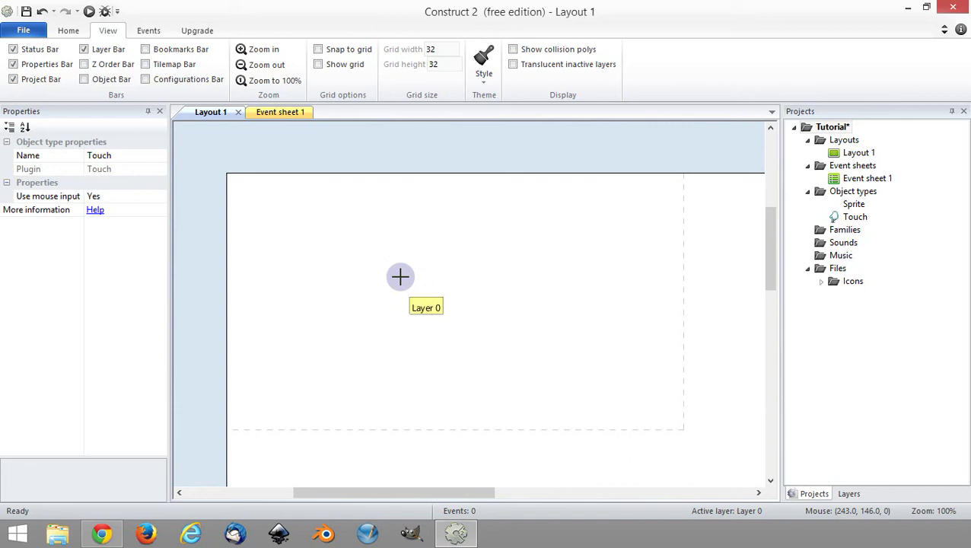
click(400, 276)
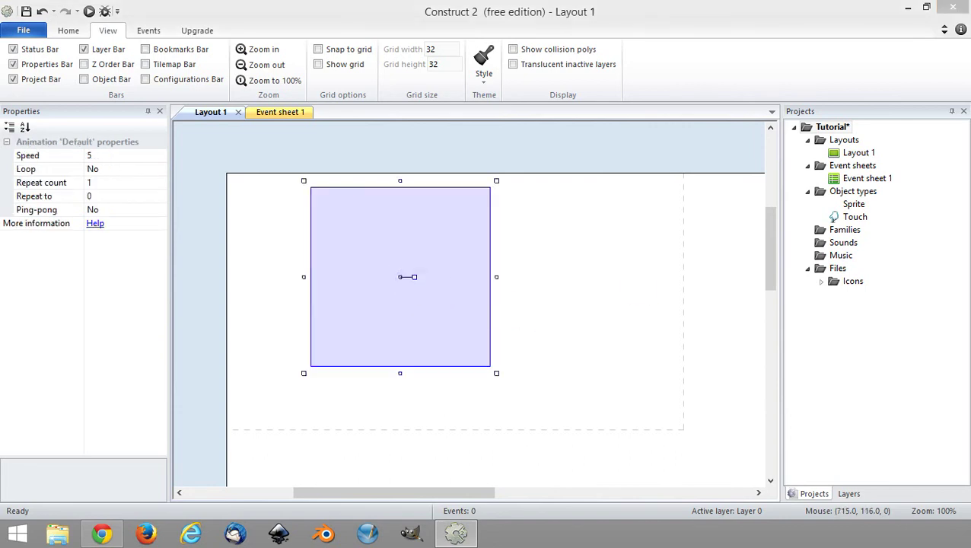
Step: Fill the sprite's image with green (Red 36, Green 247, Blue 7) and shrink the sprite to about 84 × 96 pixels on the layout
drag(970, 84, 645, 4)
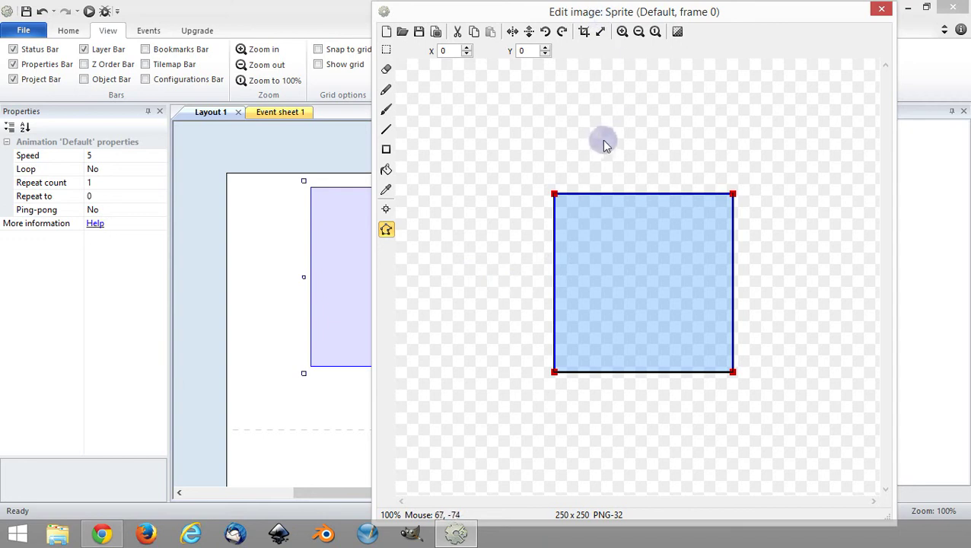
click(385, 170)
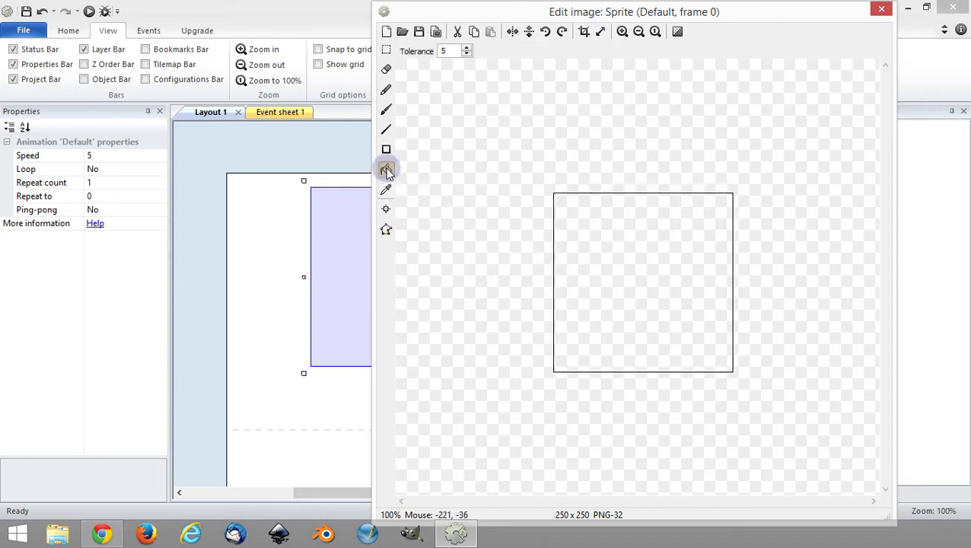
drag(970, 205, 865, 210)
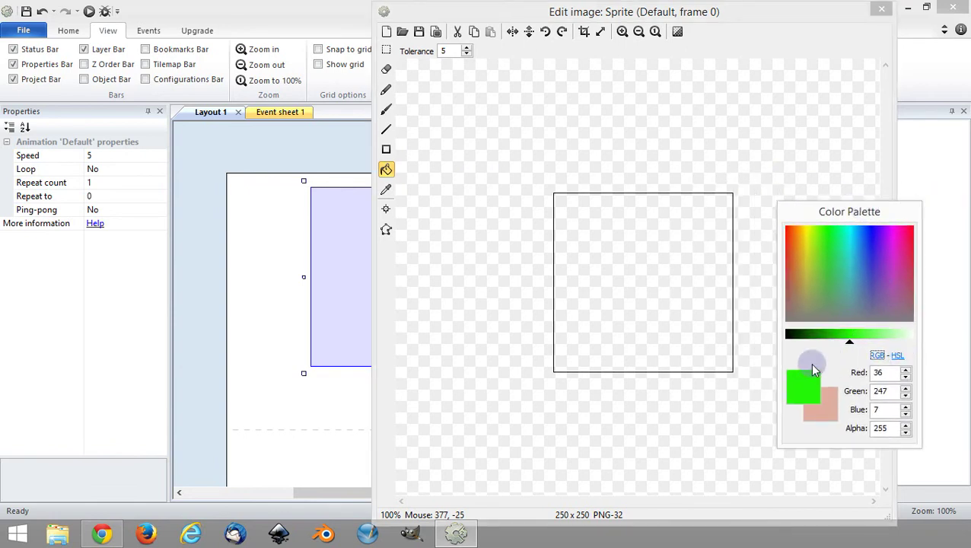
click(625, 245)
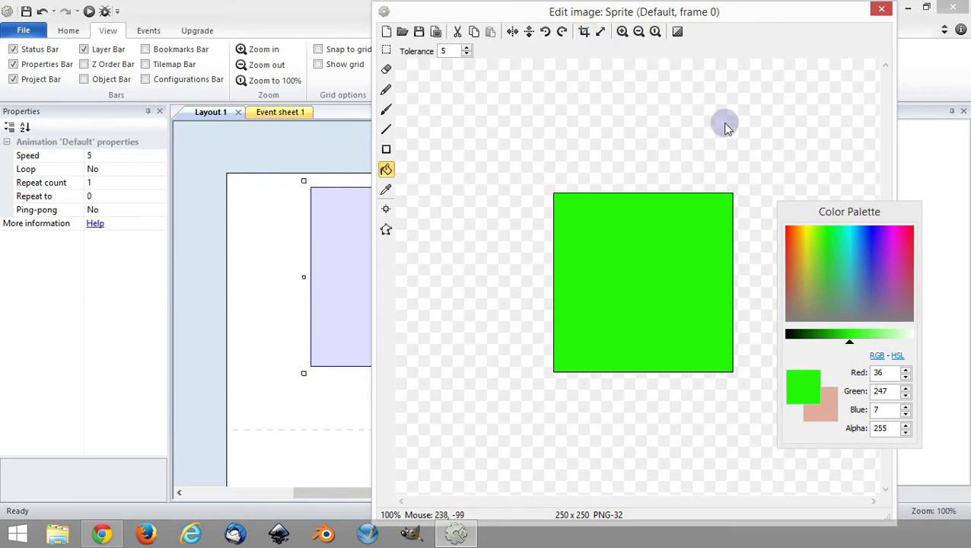
click(881, 11)
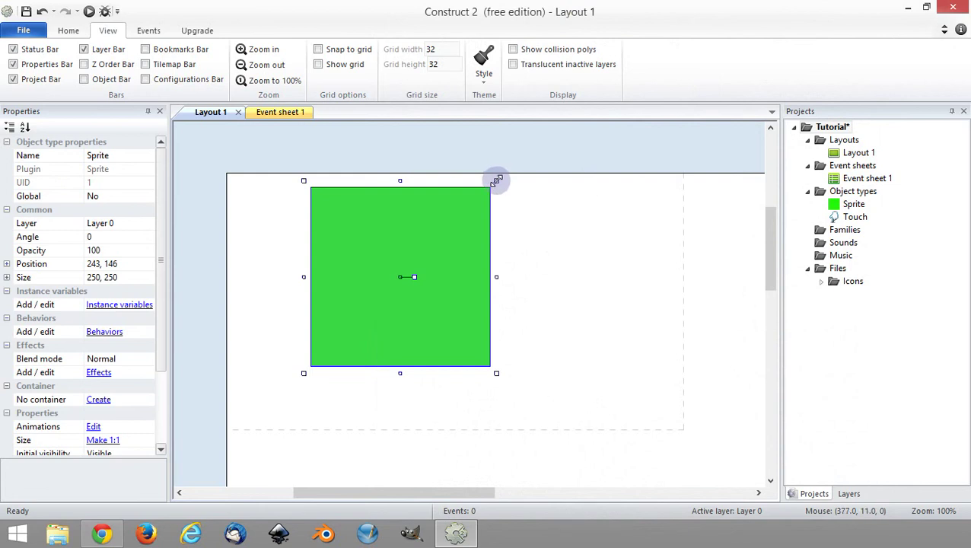
drag(496, 181, 395, 252)
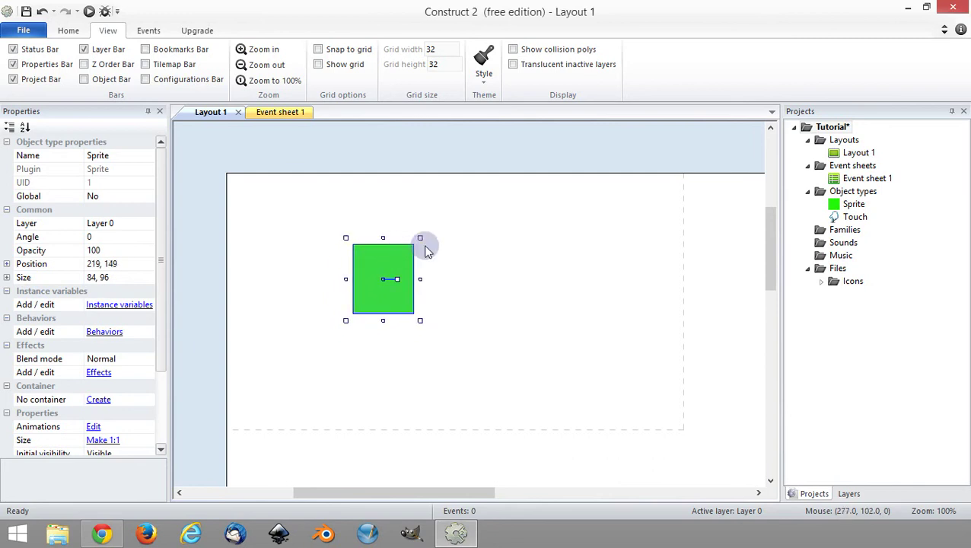
Step: Rotate the selected sprite slightly clockwise on the layout and reset its Angle to 0
scroll(597, 257, down, 1)
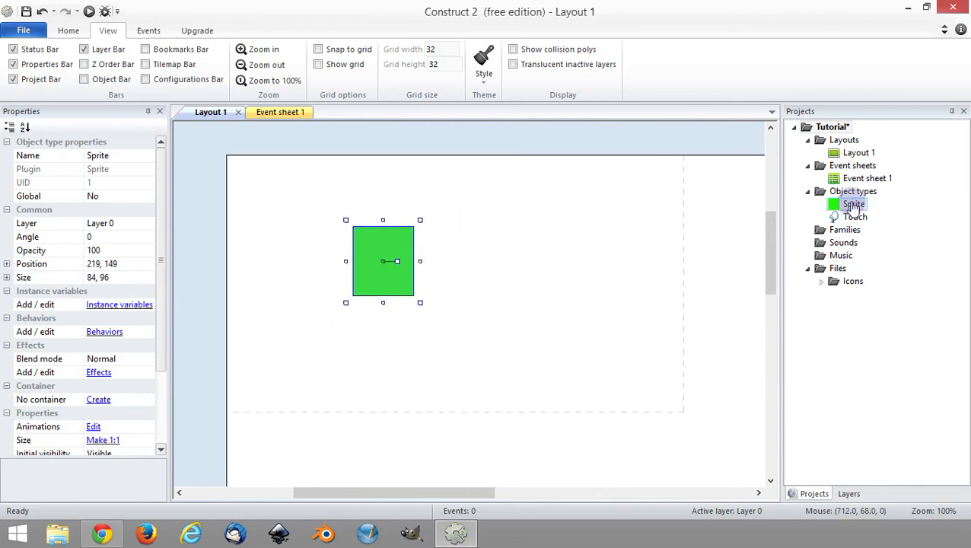
click(852, 205)
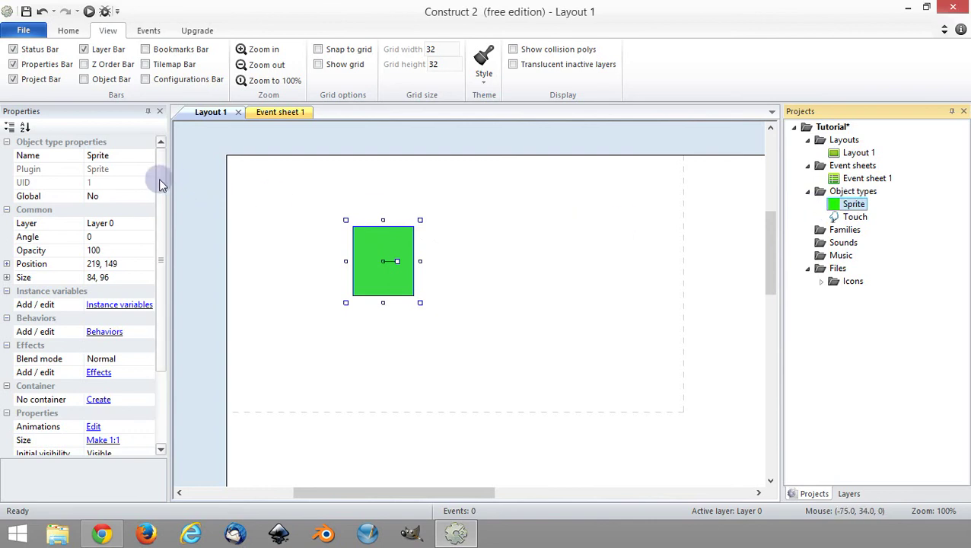
drag(158, 178, 163, 219)
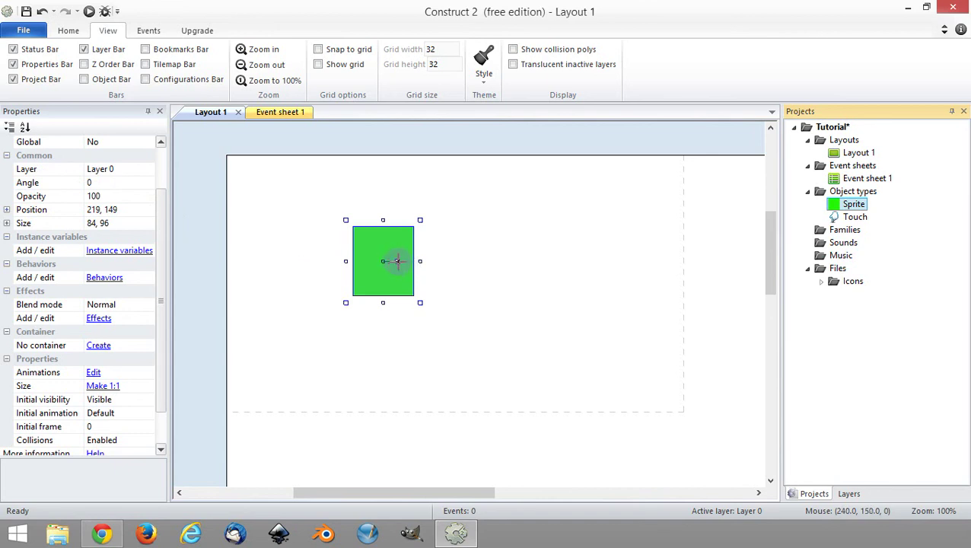
drag(397, 261, 401, 263)
click(121, 182)
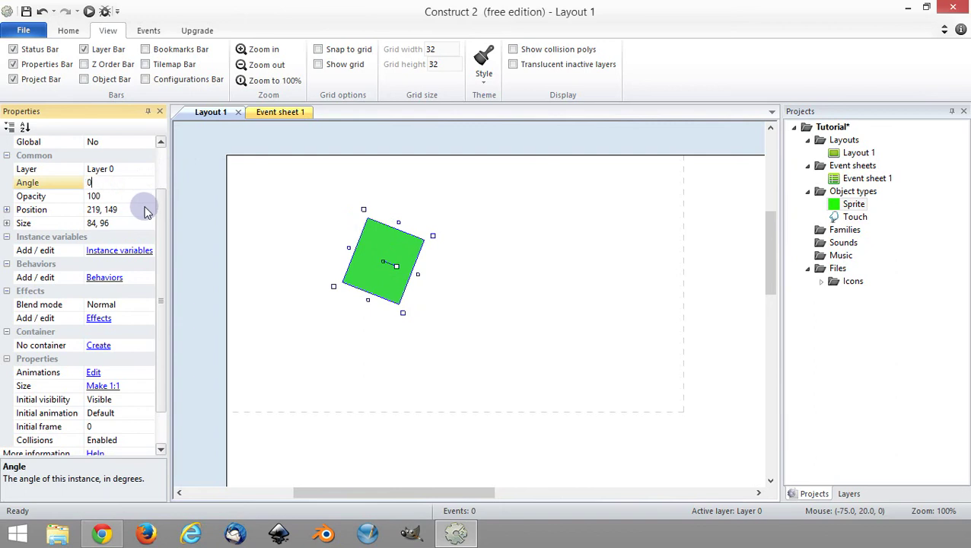
key(Return)
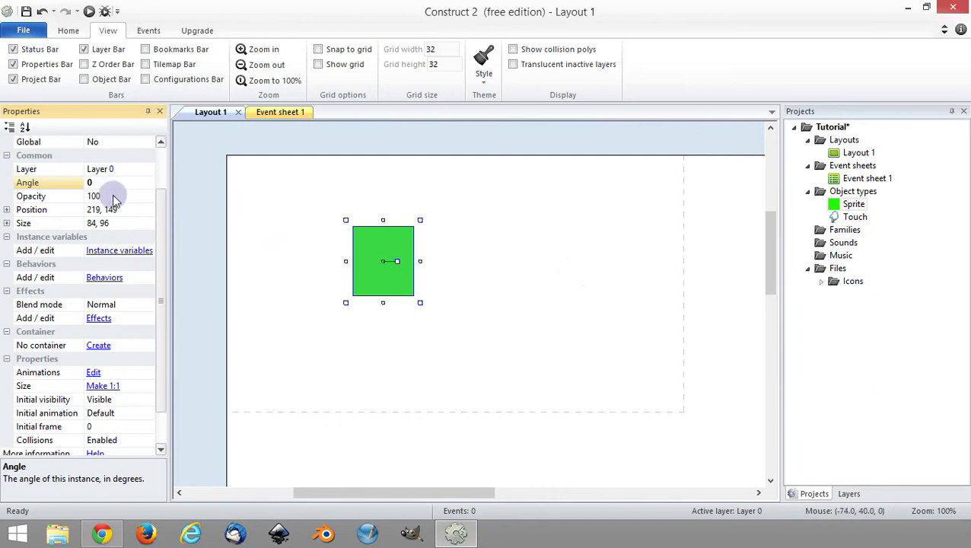
Step: Try an Angle of 180 on the sprite and set it back to 0
text(1)
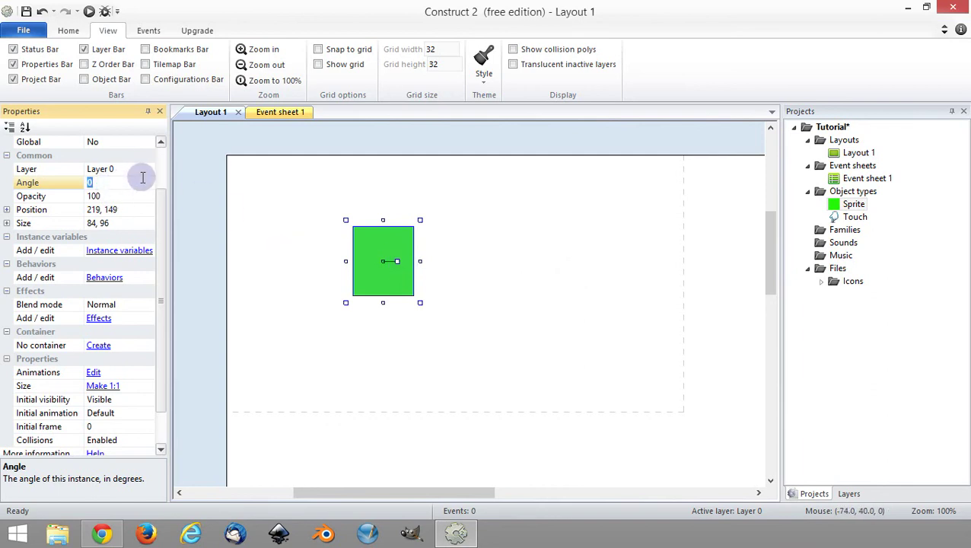
key(Return)
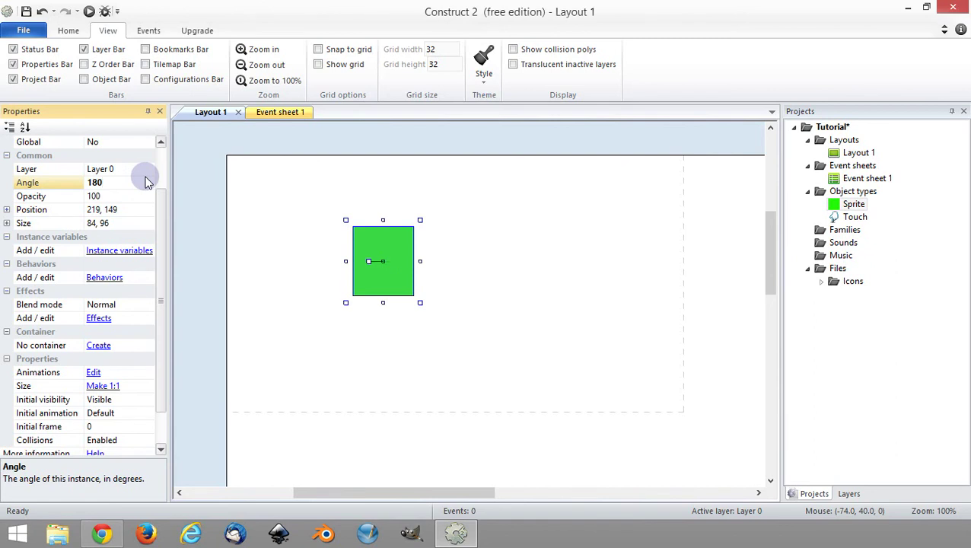
click(121, 183)
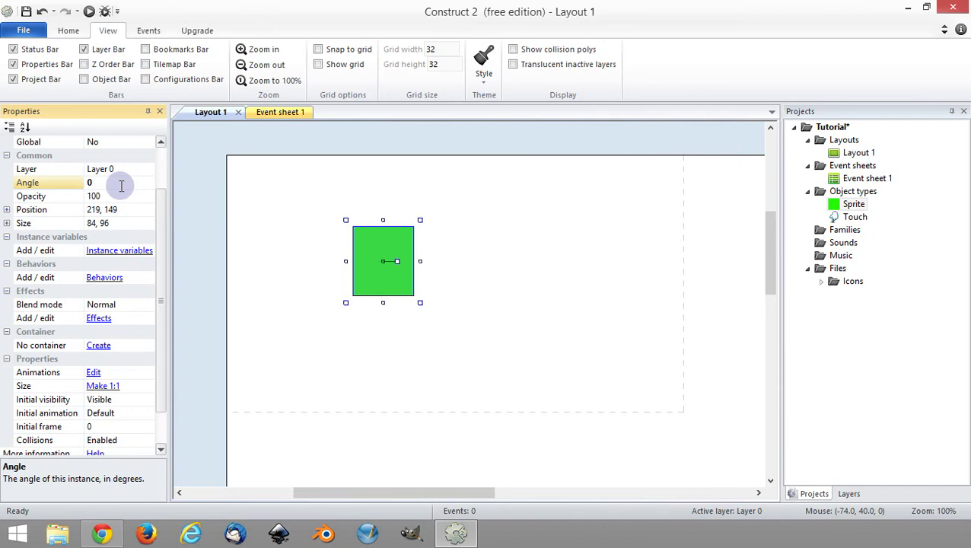
Step: Paint a yellow upward arrow (Red 232, Green 209, Blue 22) on the sprite's image with a size 10 brush and close the editor
double_click(361, 243)
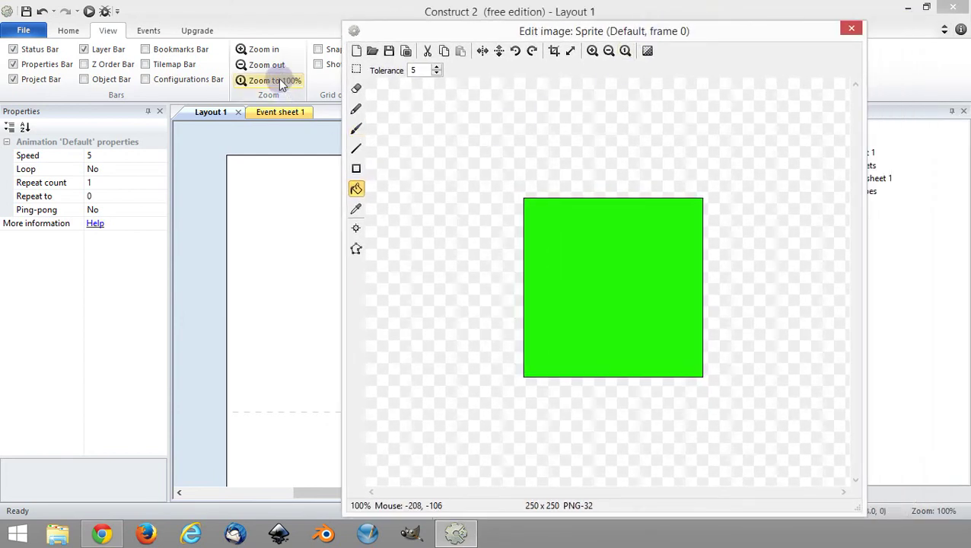
click(356, 129)
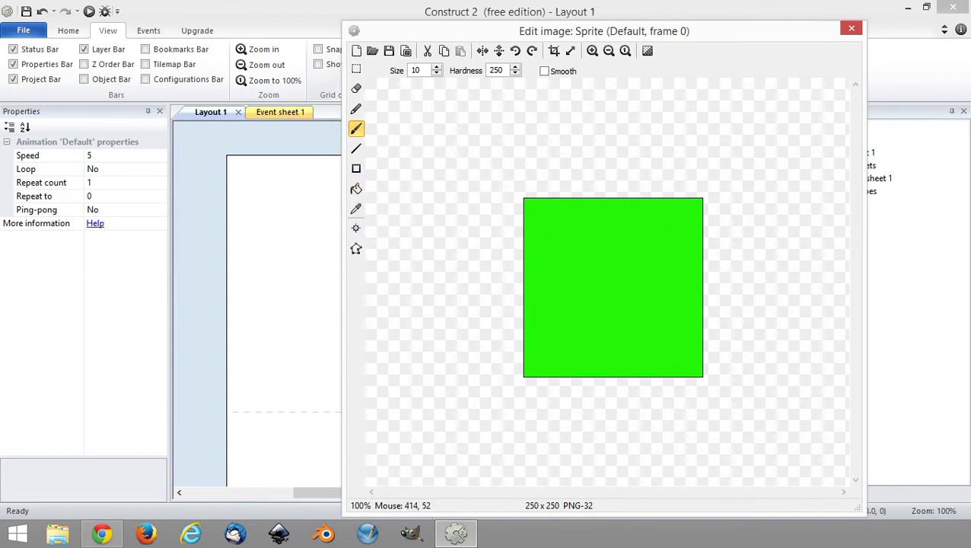
drag(925, 193, 827, 144)
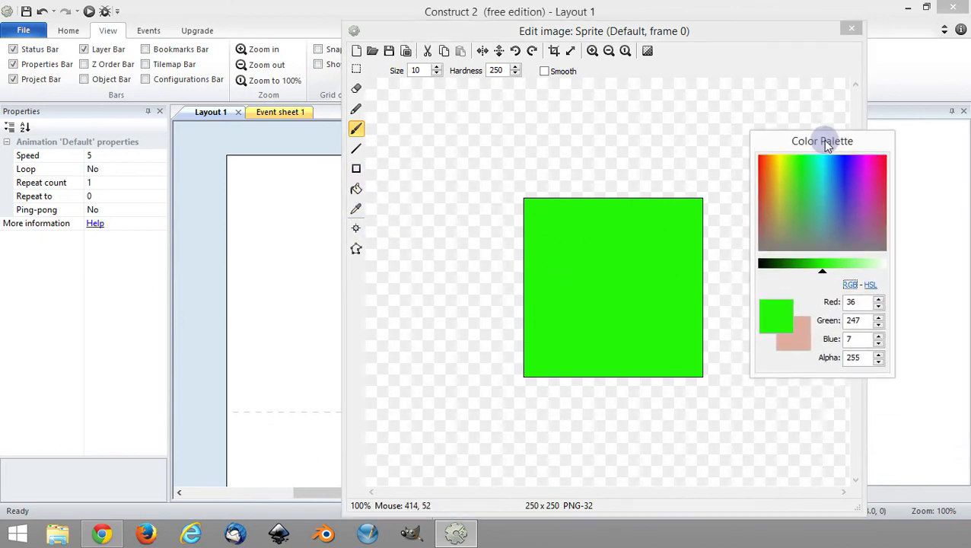
click(777, 177)
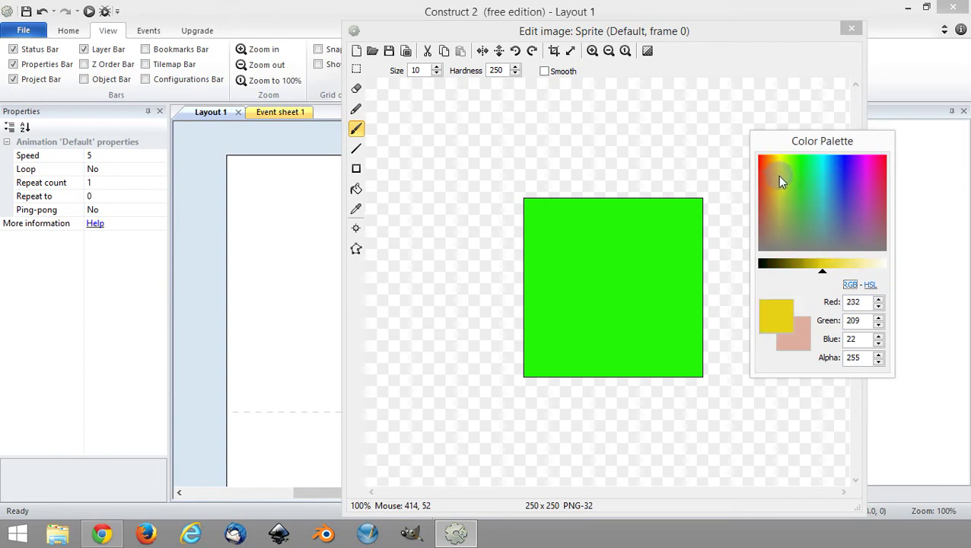
drag(610, 248, 615, 269)
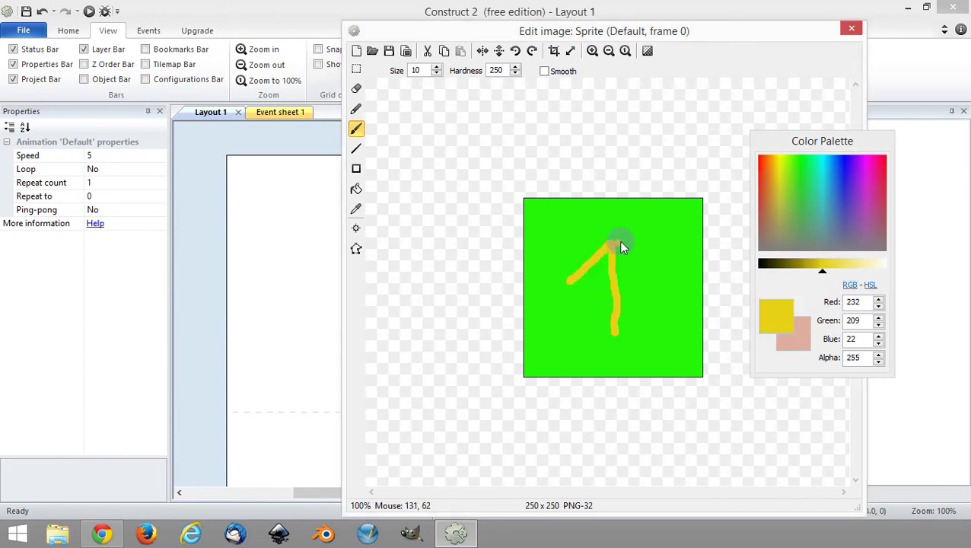
click(851, 30)
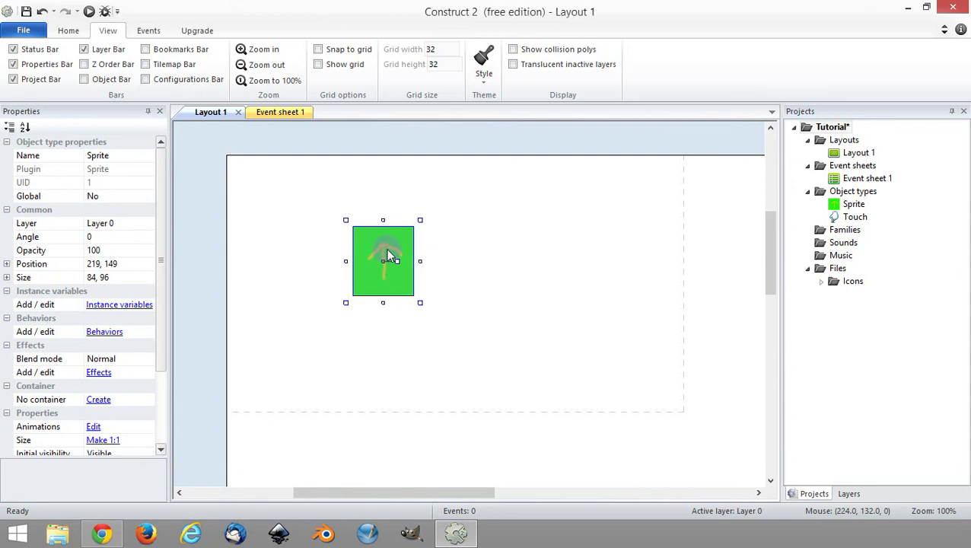
Step: Add a yellow right-pointing arrow to the sprite's image, and cover the whole image in blue (Red 40, Green 22, Blue 232) with a size 300 brush
double_click(388, 256)
drag(970, 7, 555, 12)
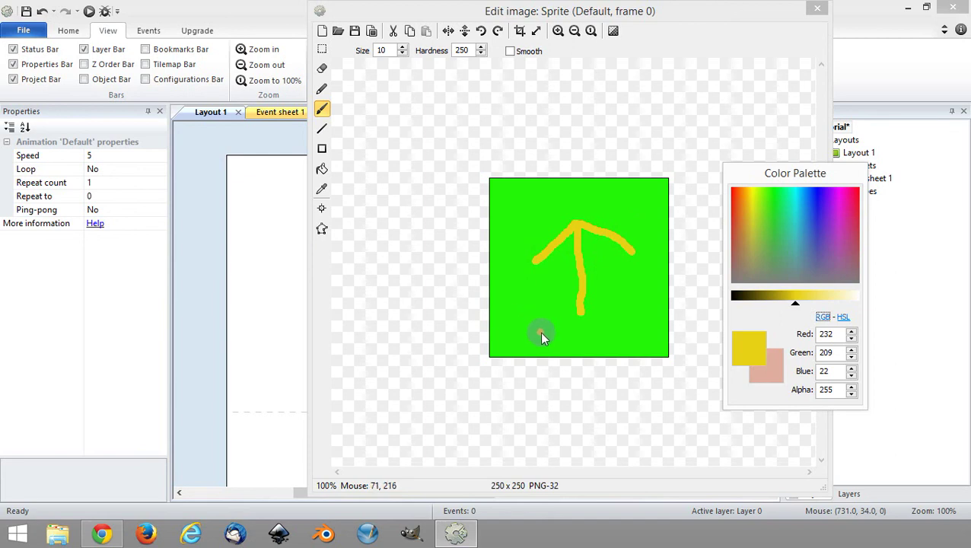
drag(540, 334, 579, 328)
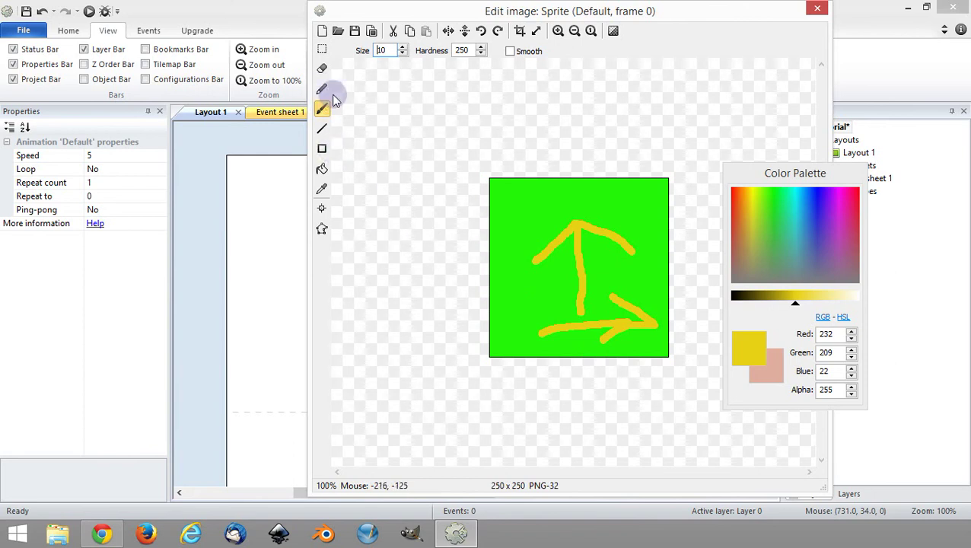
double_click(378, 51)
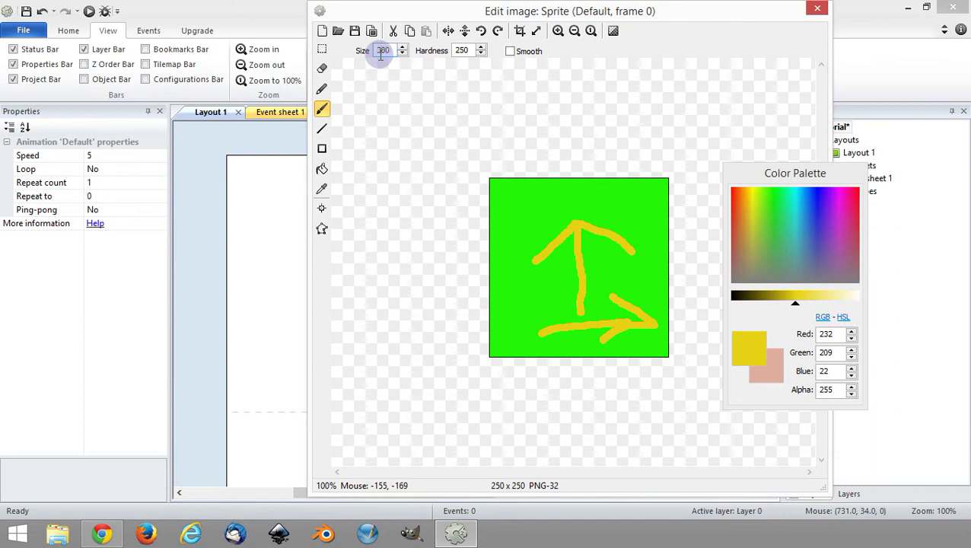
click(817, 203)
mouse_move(648, 200)
mouse_down()
mouse_move(551, 309)
mouse_move(624, 261)
mouse_up()
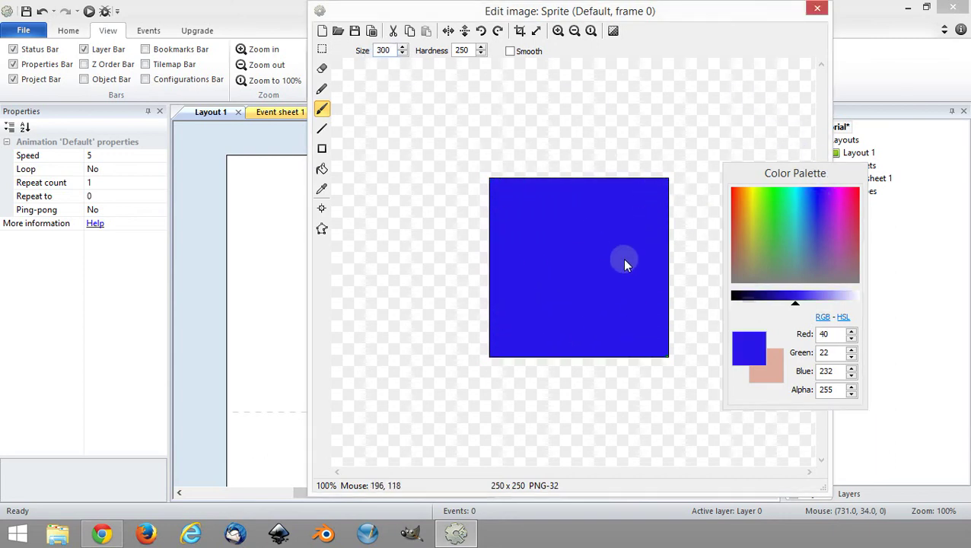
click(827, 10)
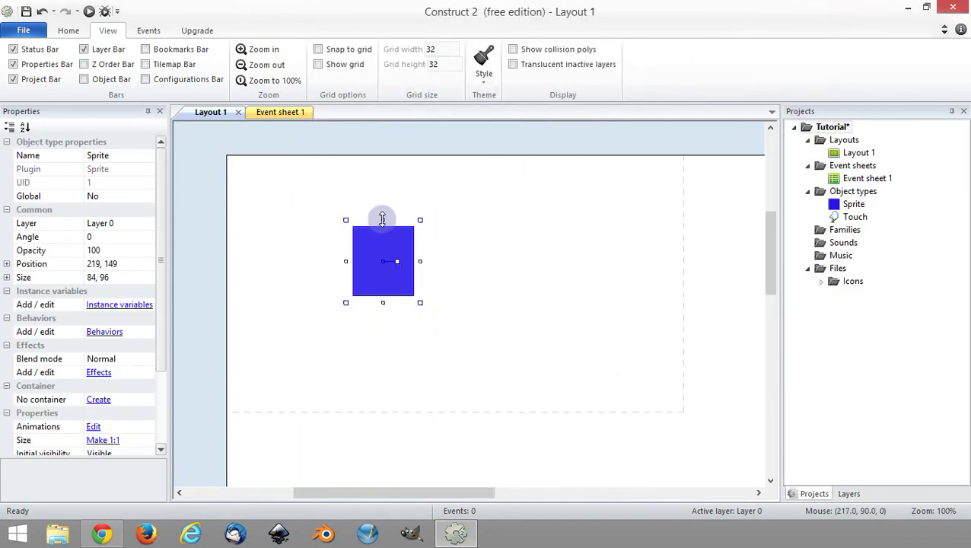
Step: Reduce the sprite's height to about 87 pixels and move it to about 216, 141 on the layout
drag(382, 219, 382, 226)
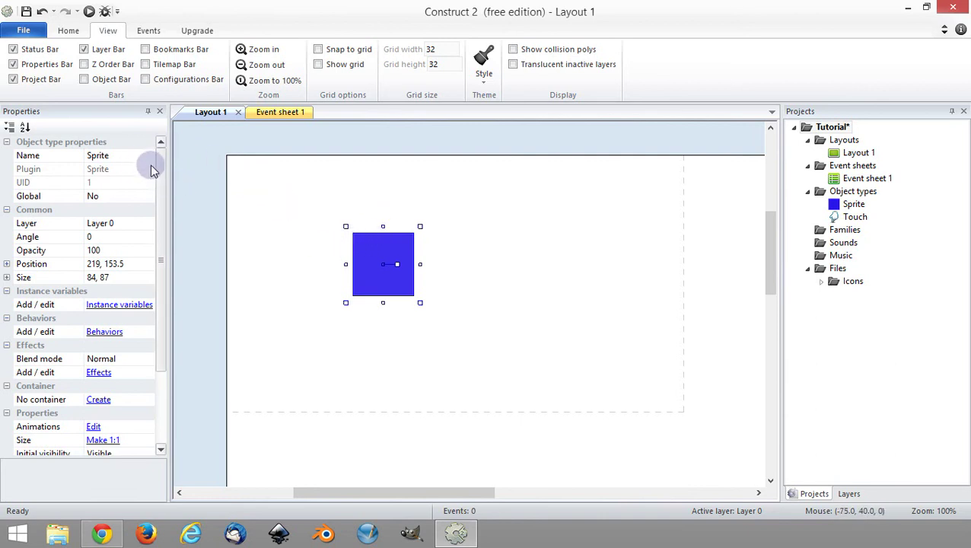
drag(161, 198, 165, 235)
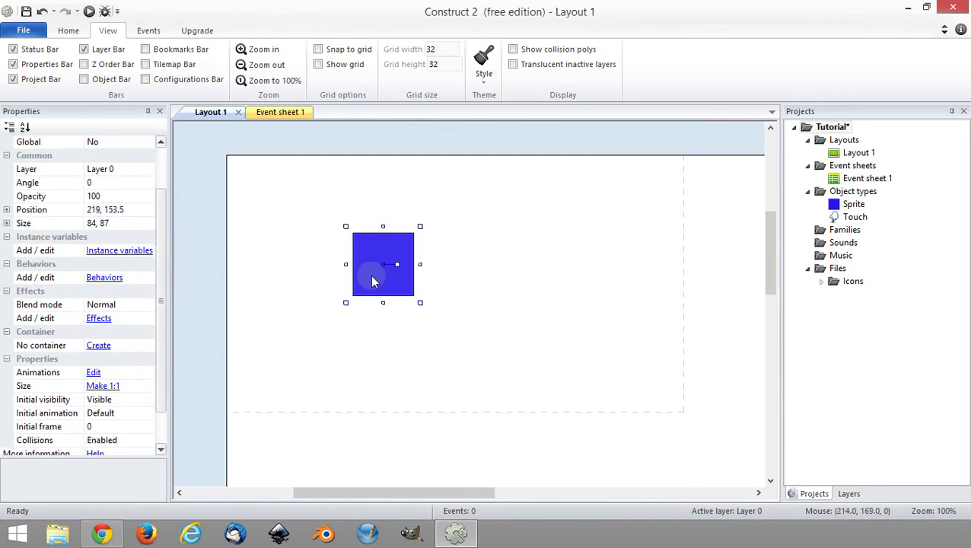
mouse_move(387, 260)
mouse_down()
mouse_move(358, 228)
mouse_move(392, 217)
mouse_move(562, 230)
mouse_move(421, 273)
mouse_move(312, 238)
mouse_move(441, 268)
mouse_move(541, 217)
mouse_move(412, 266)
mouse_move(382, 247)
mouse_up()
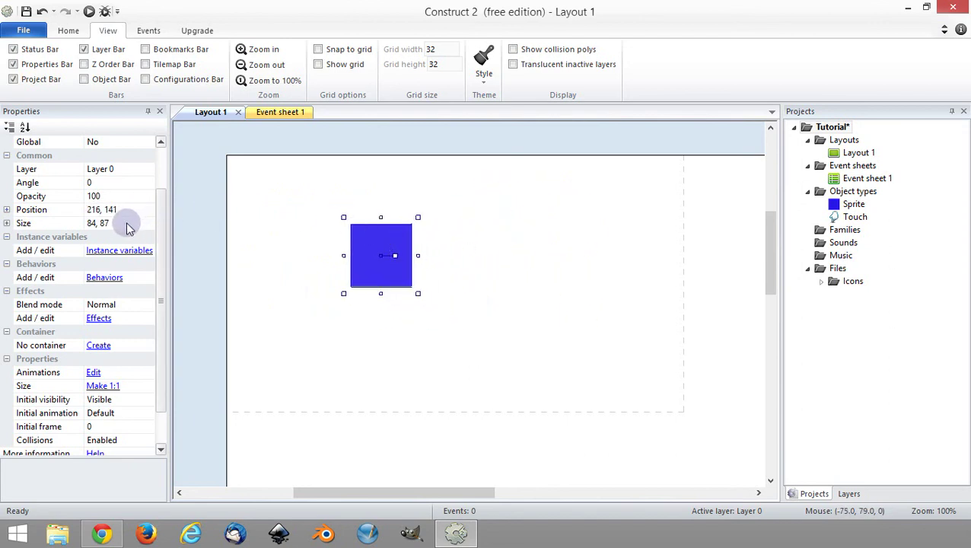
Step: Enlarge the sprite from its lower-left corner to about 107 × 104 pixels
mouse_move(343, 293)
mouse_down()
mouse_move(376, 276)
mouse_move(312, 320)
mouse_move(362, 277)
mouse_move(318, 309)
mouse_move(357, 281)
mouse_move(332, 297)
mouse_up()
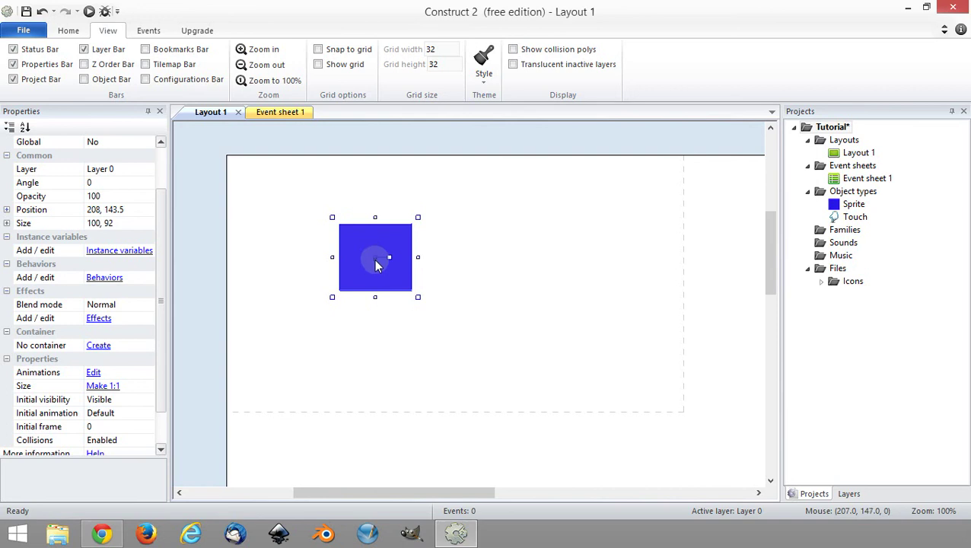
drag(376, 264, 325, 294)
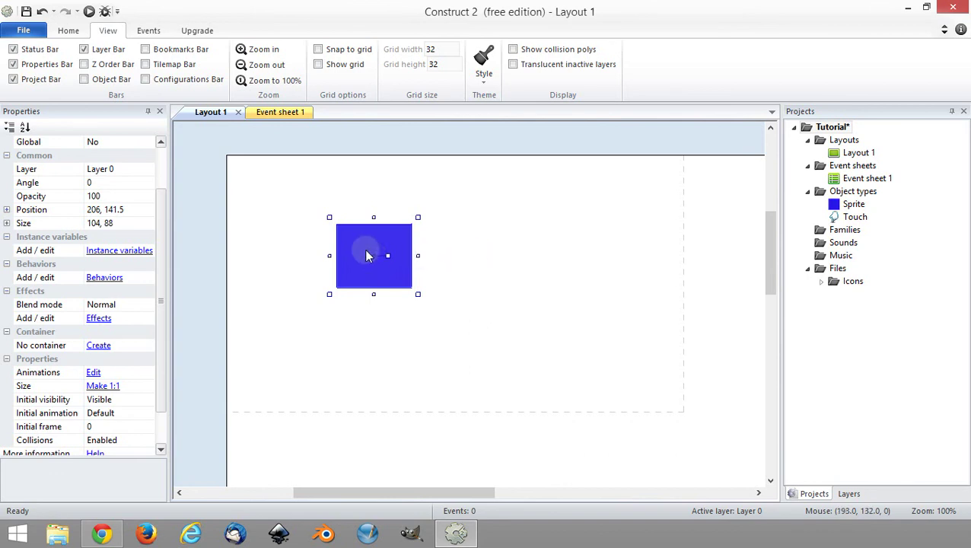
click(327, 290)
click(344, 284)
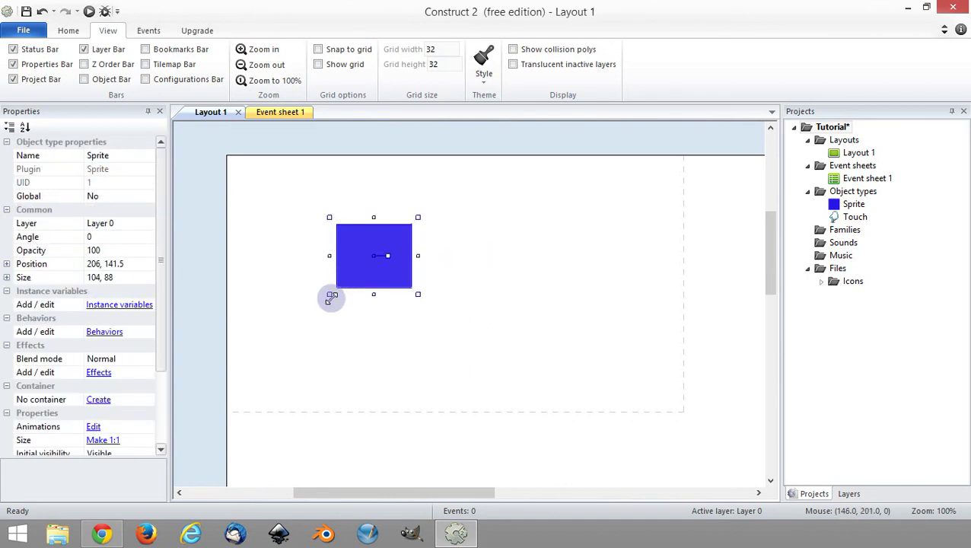
mouse_move(326, 295)
mouse_down()
mouse_move(314, 324)
mouse_move(327, 305)
mouse_up()
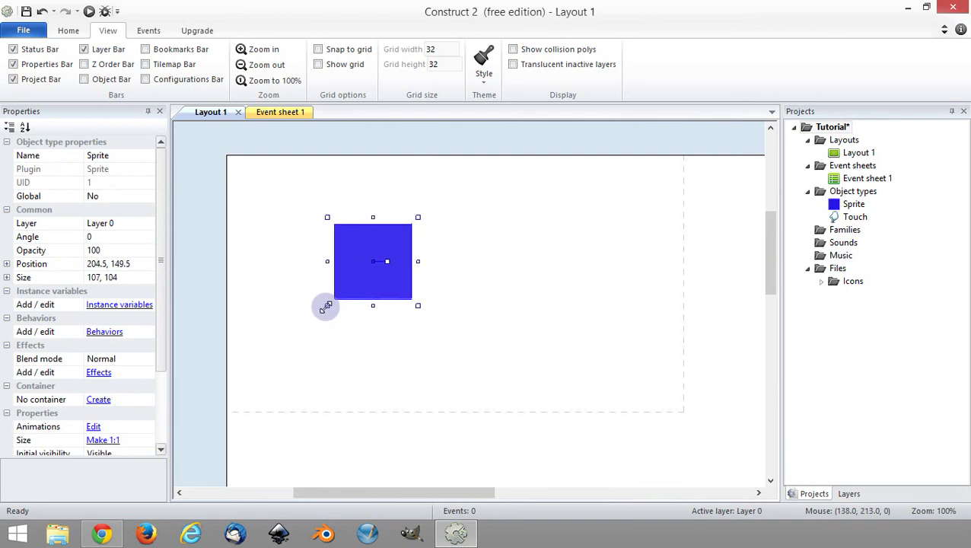
Step: Add the Drag & Drop behavior to the sprite and close its behaviors list
drag(162, 218, 173, 288)
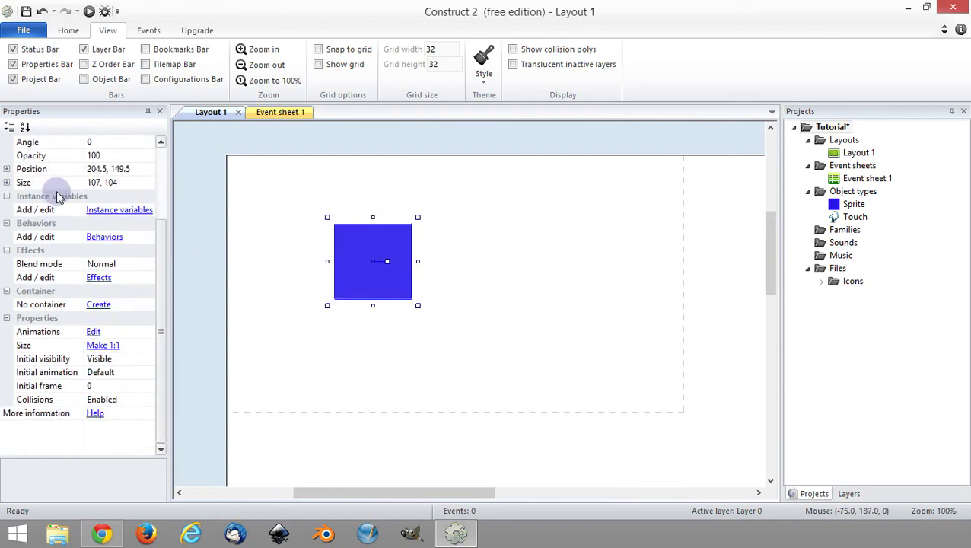
click(106, 240)
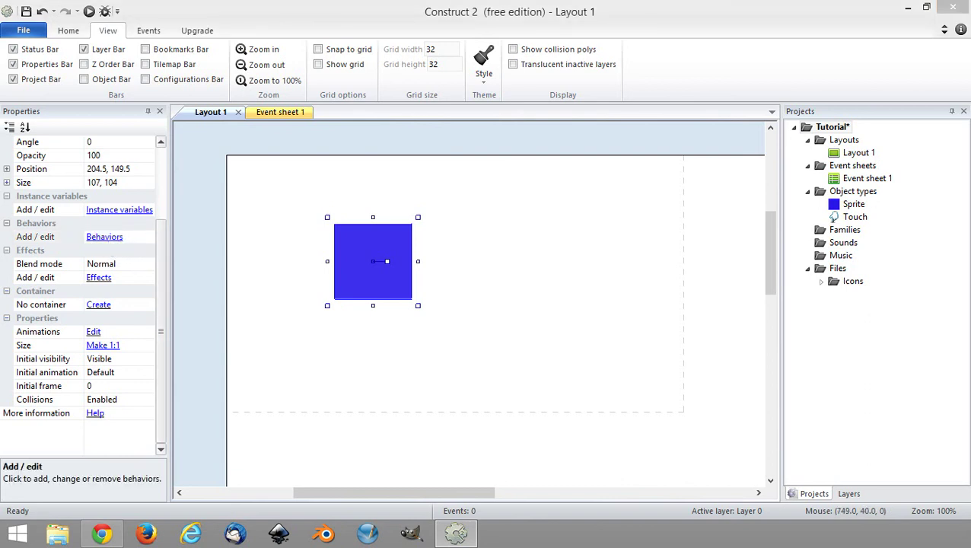
drag(797, 198, 548, 169)
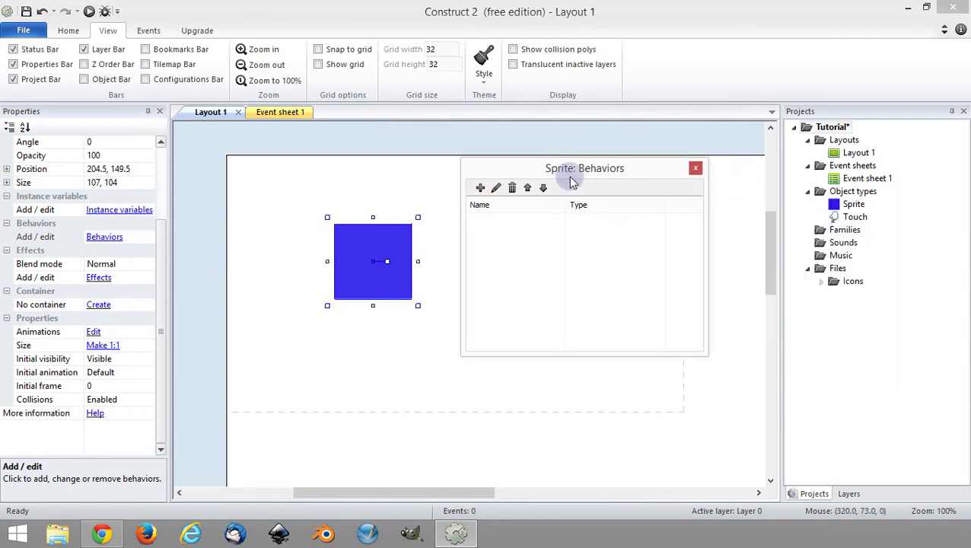
click(480, 188)
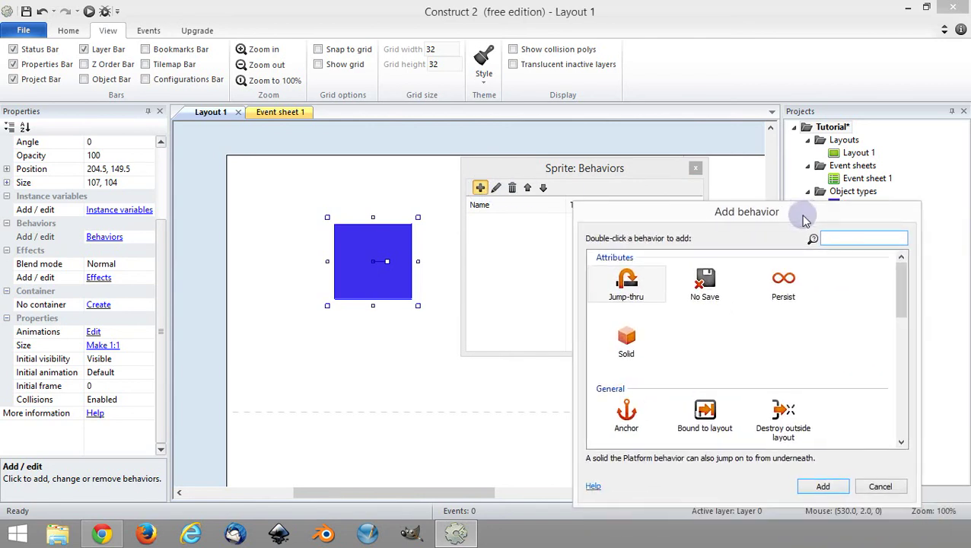
drag(902, 296, 902, 337)
double_click(625, 314)
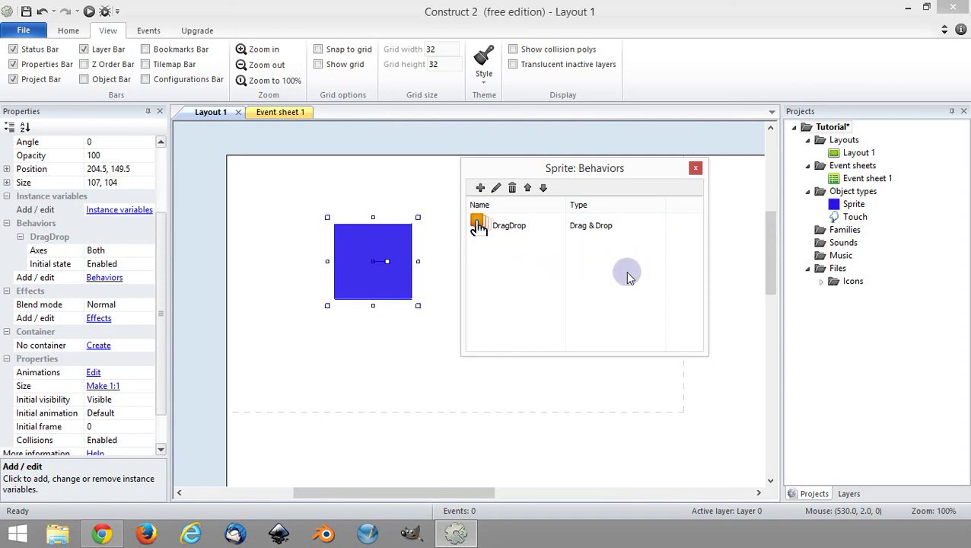
click(695, 168)
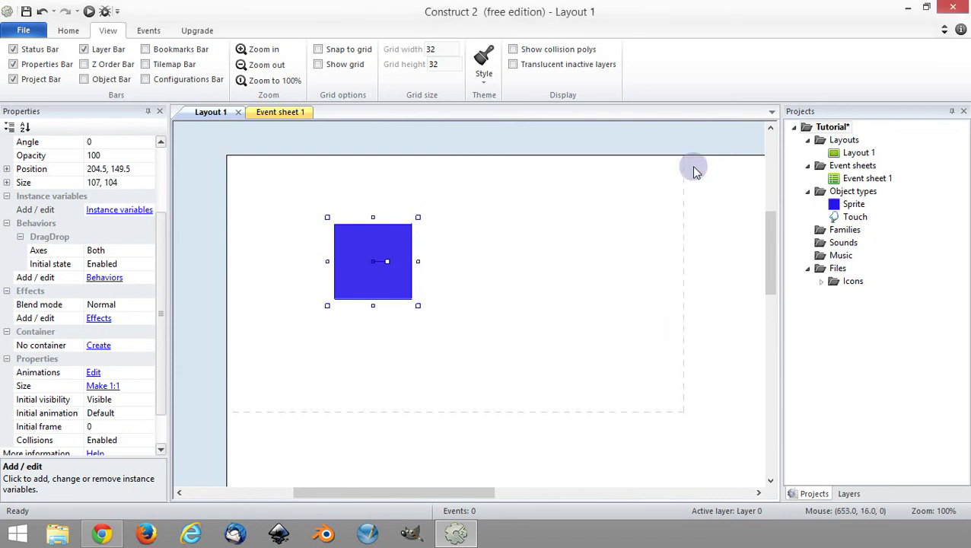
Step: Check Event sheet 1, return to Layout 1 and run the layout as a preview in Chrome
click(287, 114)
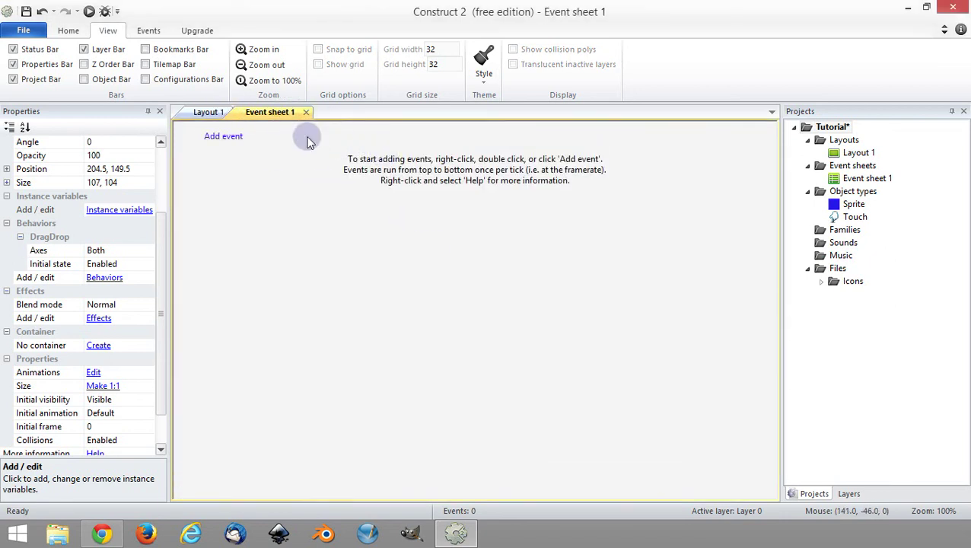
click(205, 112)
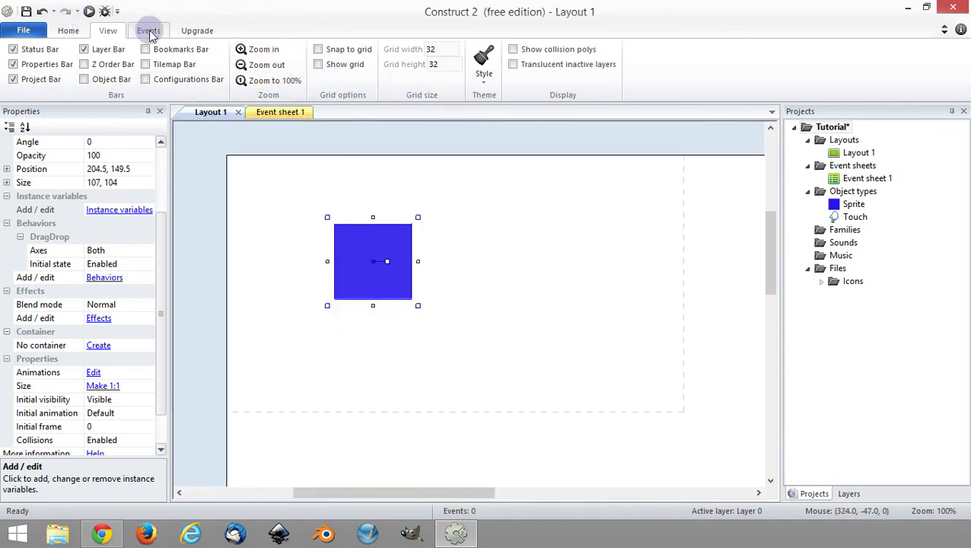
click(69, 30)
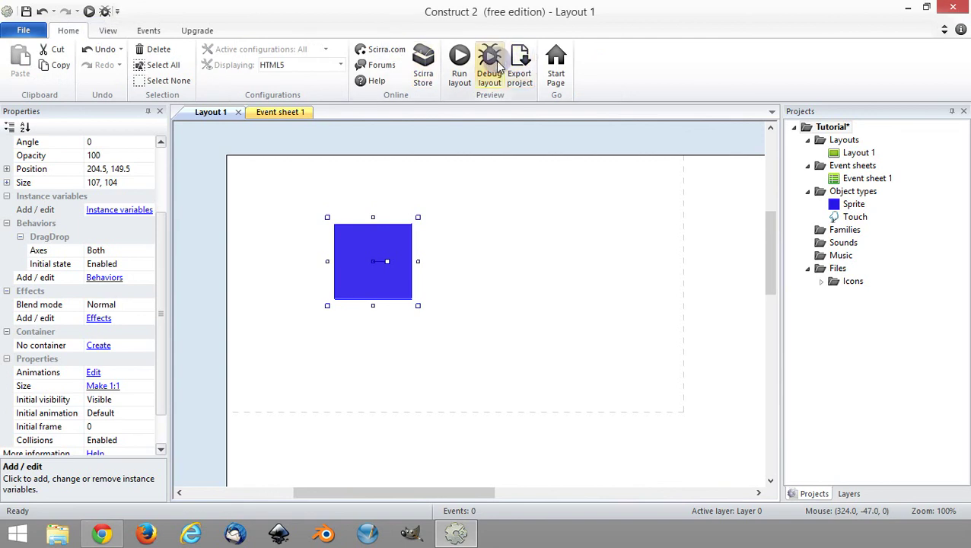
click(463, 65)
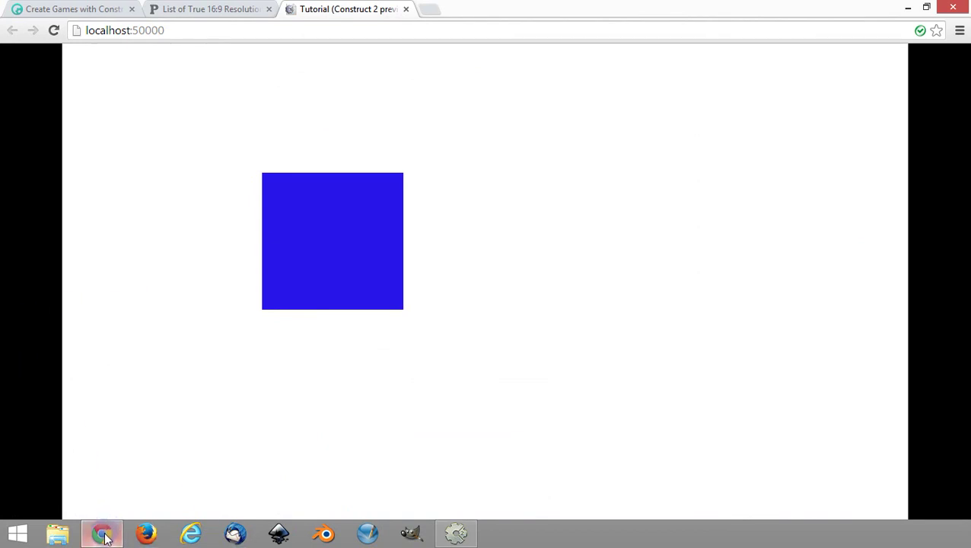
mouse_move(106, 537)
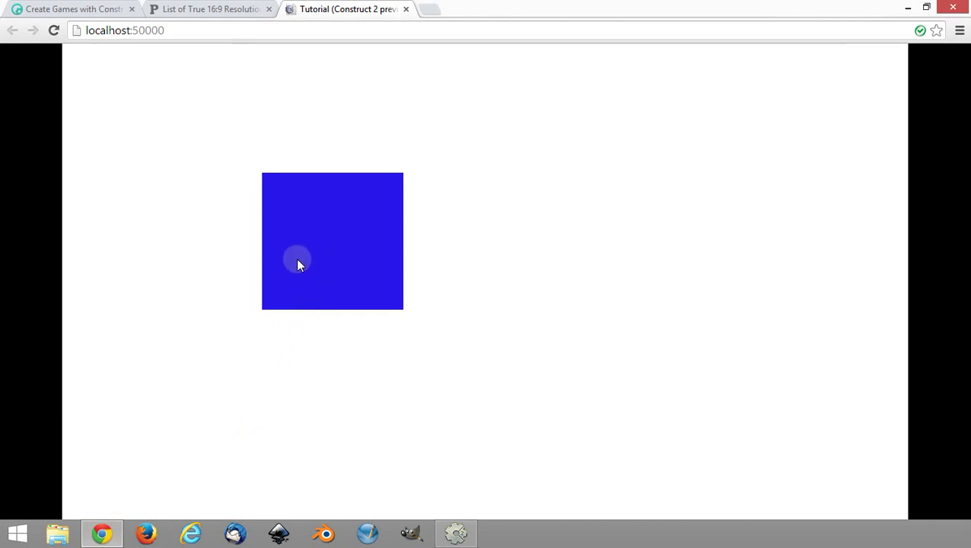
Step: Test the Drag & Drop behavior by moving the blue square left and then right past the preview's centre, and close the preview
drag(305, 255, 194, 253)
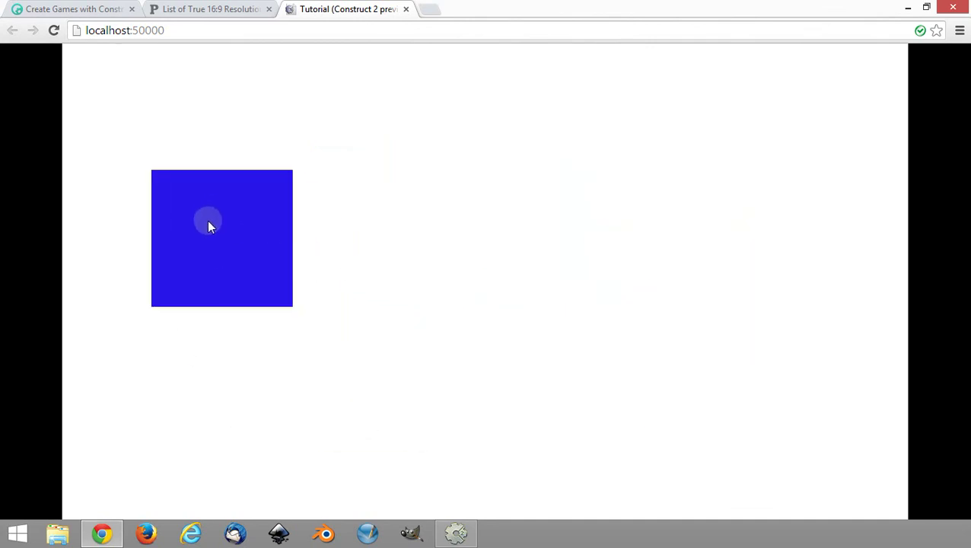
drag(210, 225, 535, 292)
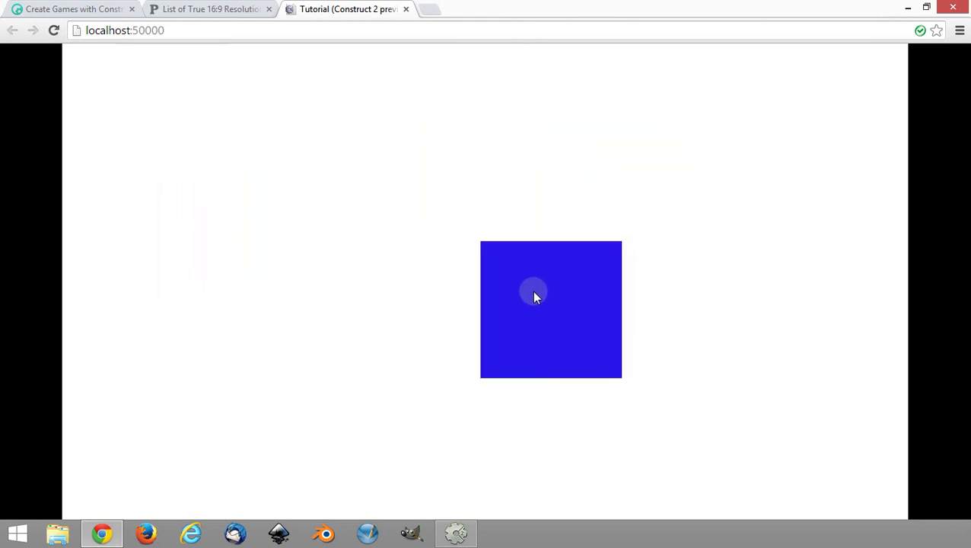
click(407, 9)
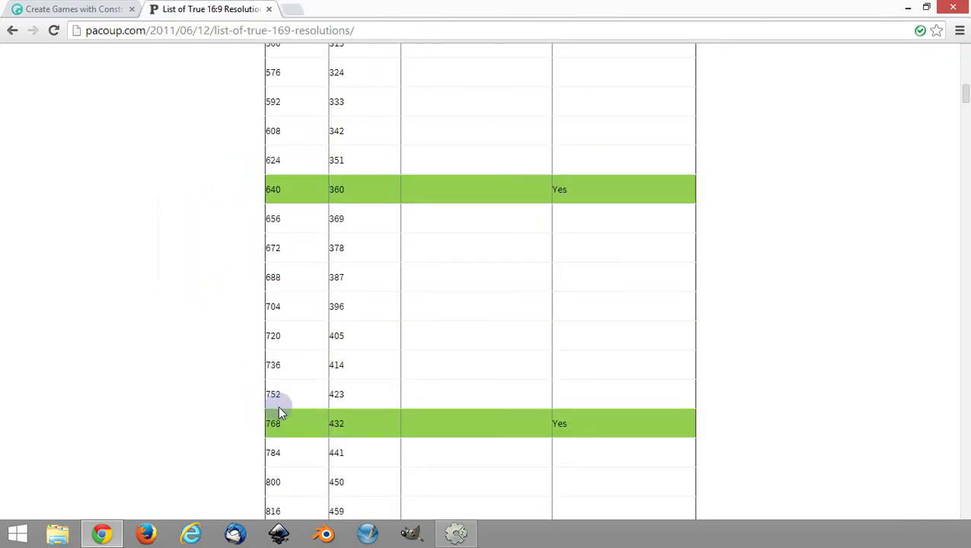
Step: Switch back to Construct 2 and stretch the sprite's right side to make it about 197 × 104 pixels
click(456, 529)
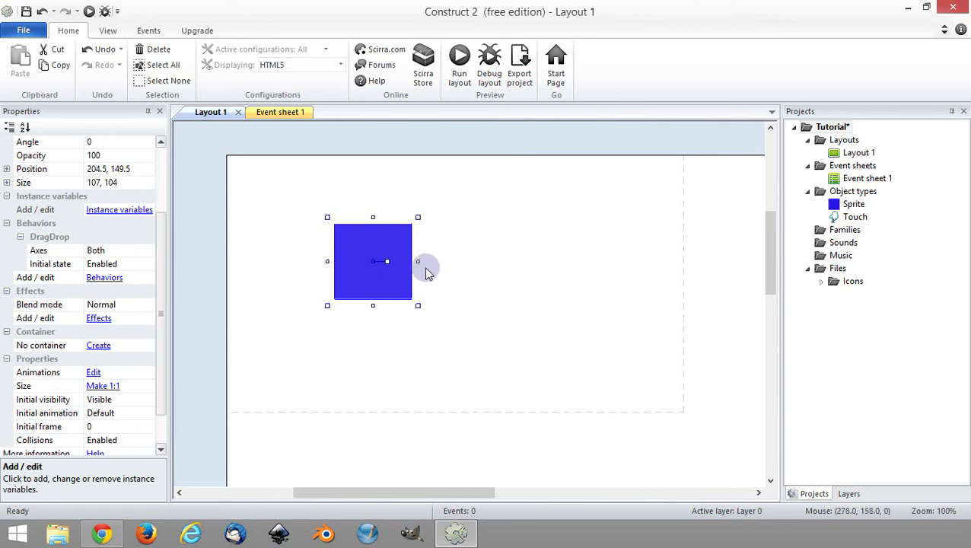
drag(418, 261, 482, 261)
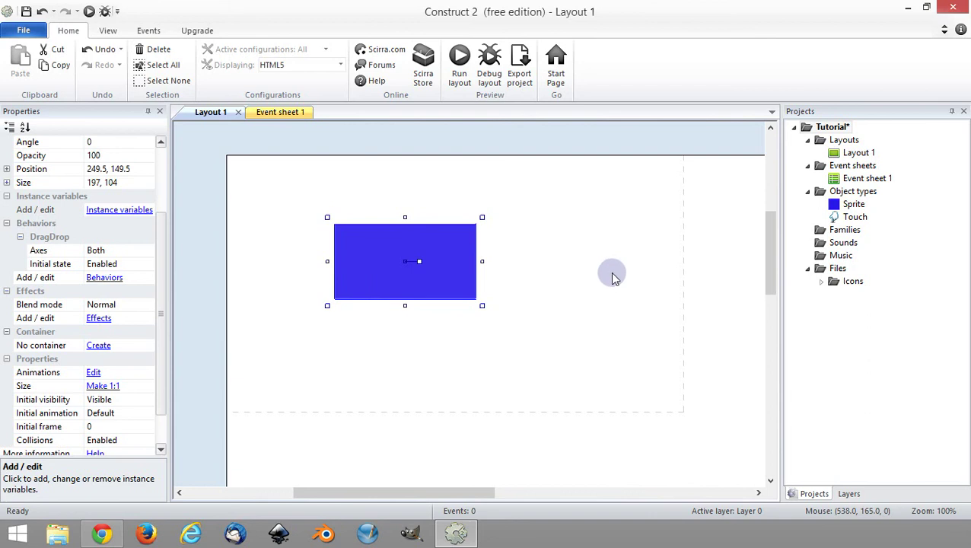